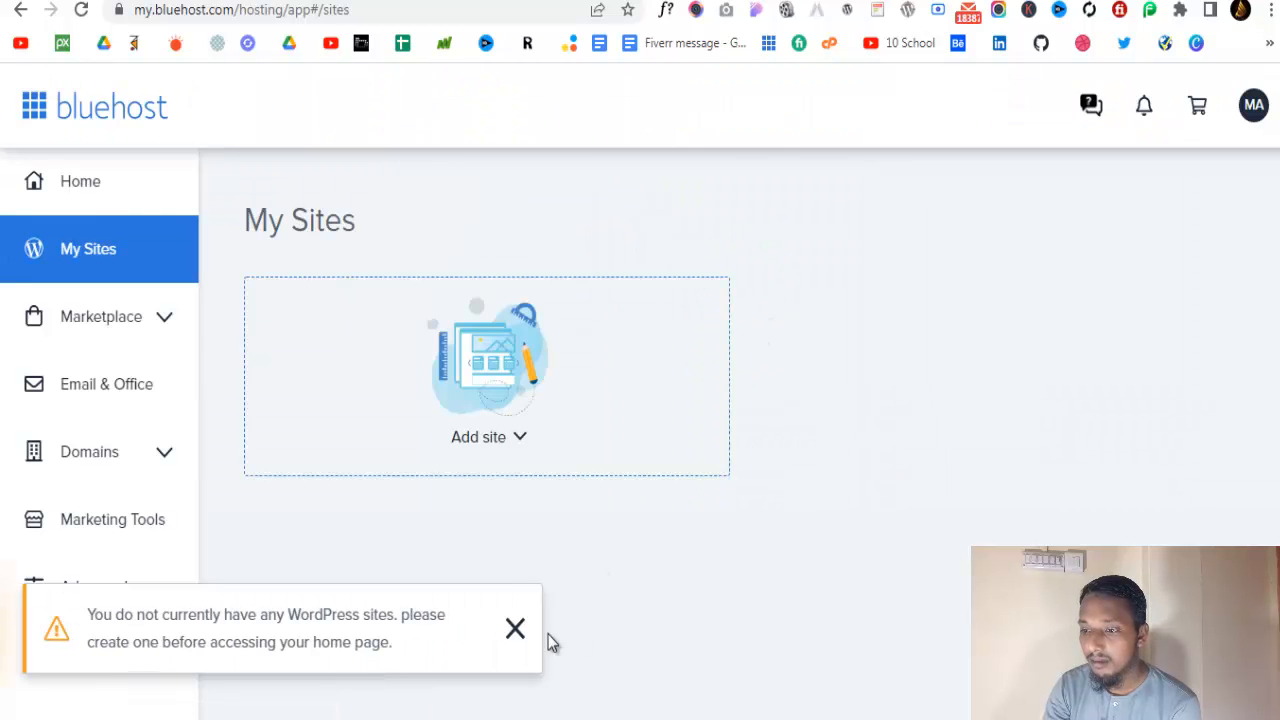
Dismiss the no-WordPress-sites notice, open cPanel via Advanced and find its Software tools
{"action": "left_click", "coordinate": [518, 633]}
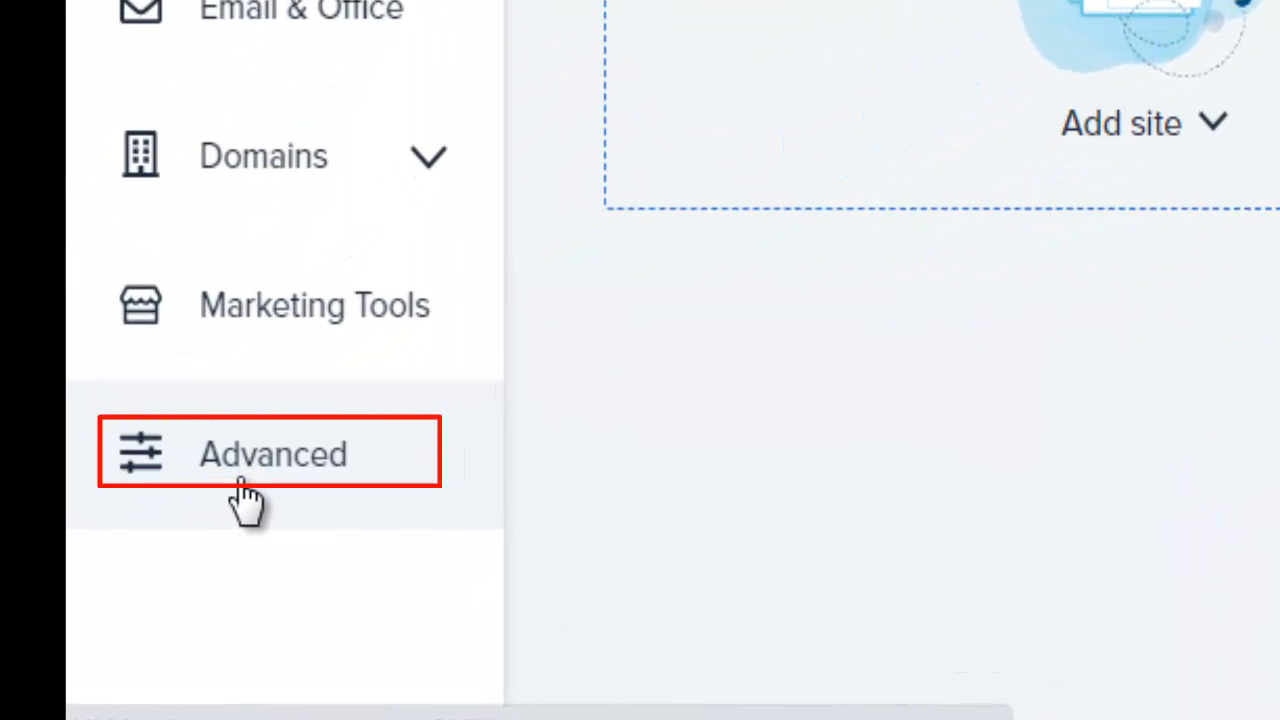
{"action": "left_click", "coordinate": [320, 500]}
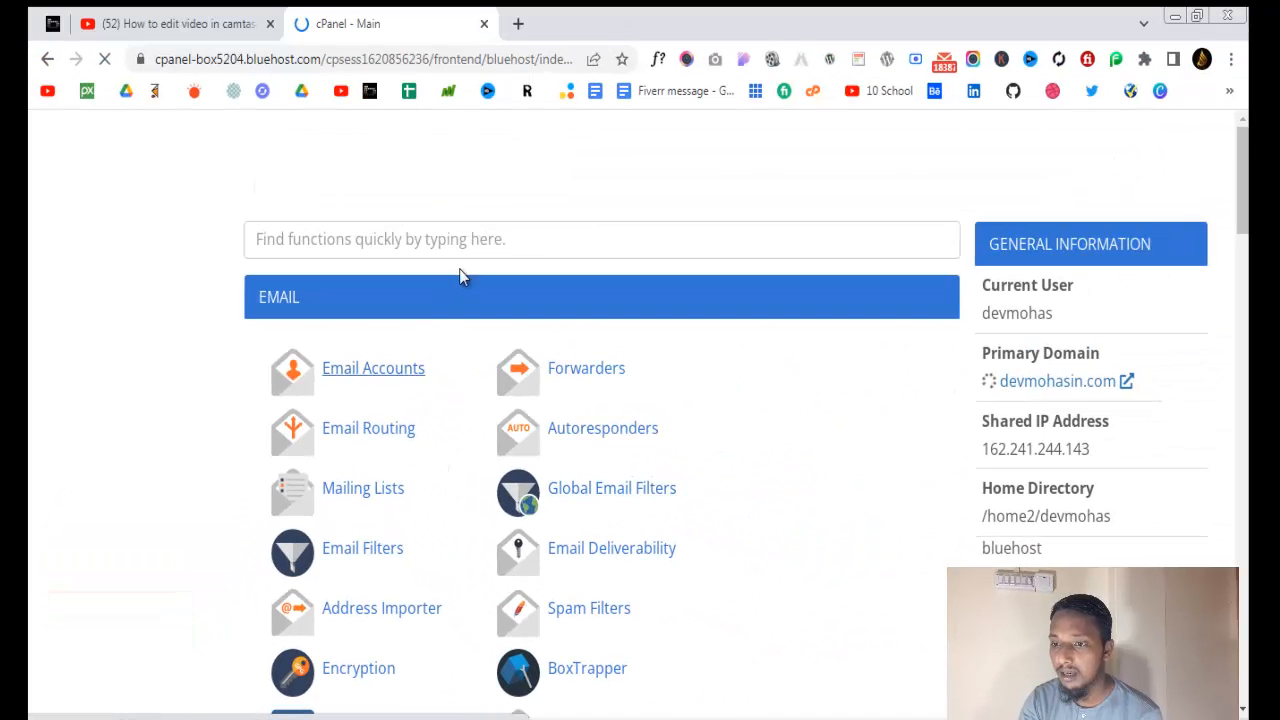
{"action": "scroll", "coordinate": [507, 495], "scroll_direction": "down", "scroll_amount": 5}
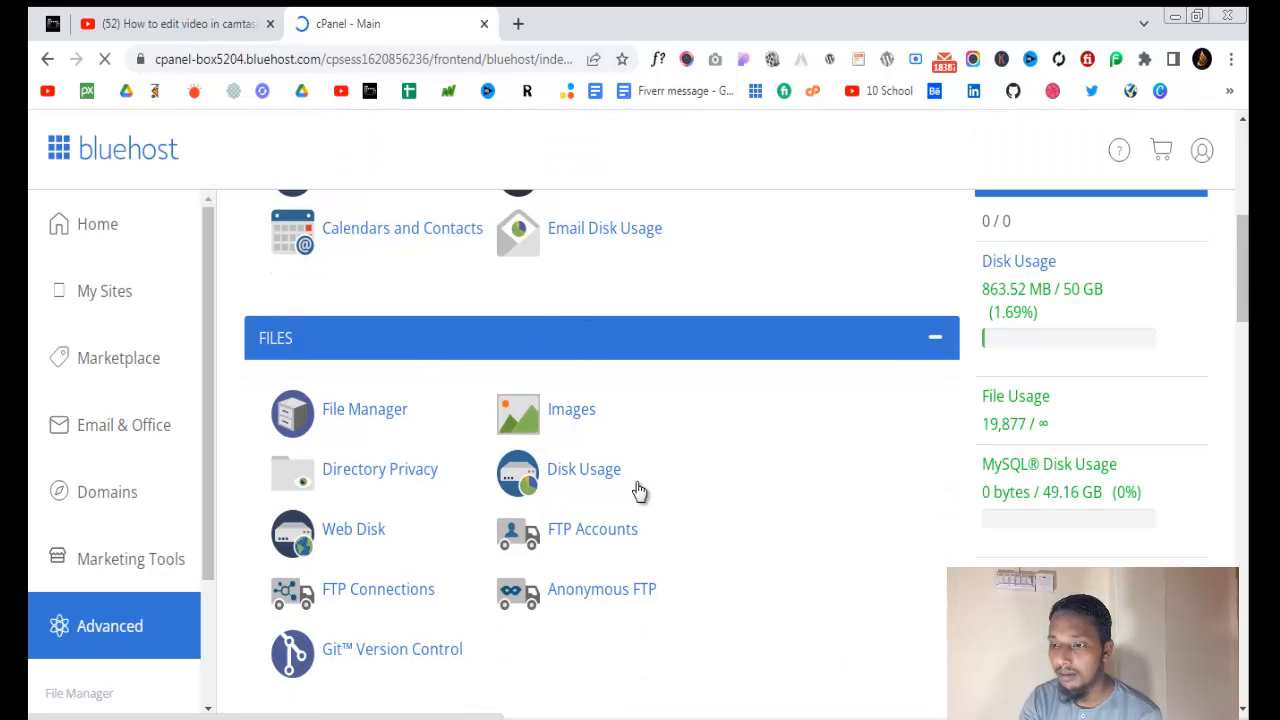
{"action": "scroll", "coordinate": [604, 467], "scroll_direction": "down", "scroll_amount": 3}
{"action": "scroll", "coordinate": [604, 467], "scroll_direction": "down", "scroll_amount": 8}
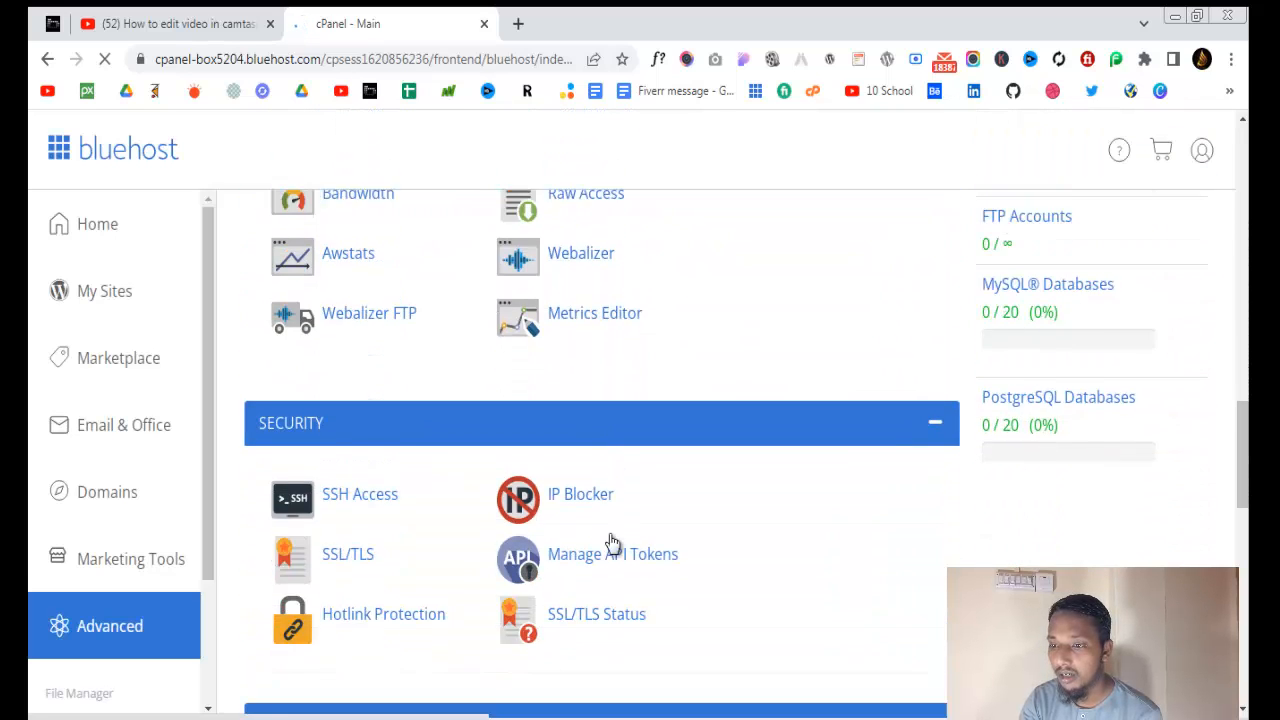
{"action": "scroll", "coordinate": [560, 463], "scroll_direction": "down", "scroll_amount": 4}
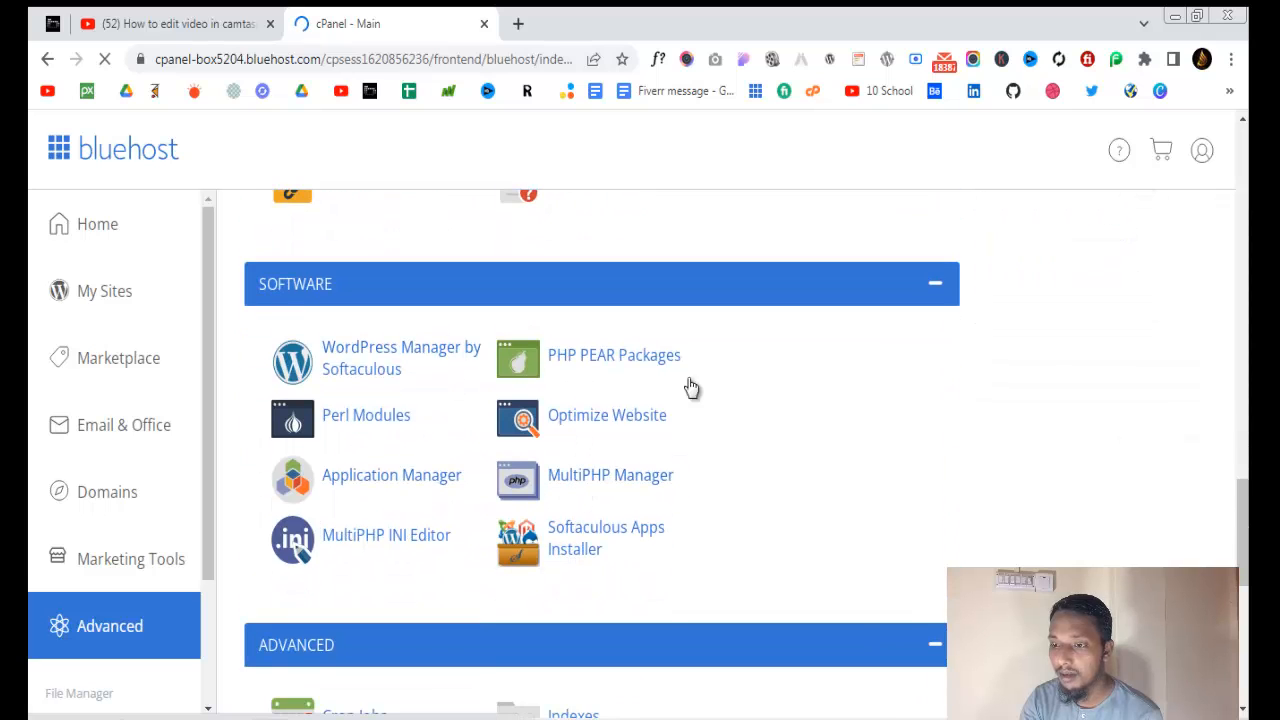
{"action": "scroll", "coordinate": [594, 443], "scroll_direction": "down", "scroll_amount": 2}
{"action": "scroll", "coordinate": [437, 451], "scroll_direction": "up", "scroll_amount": 3}
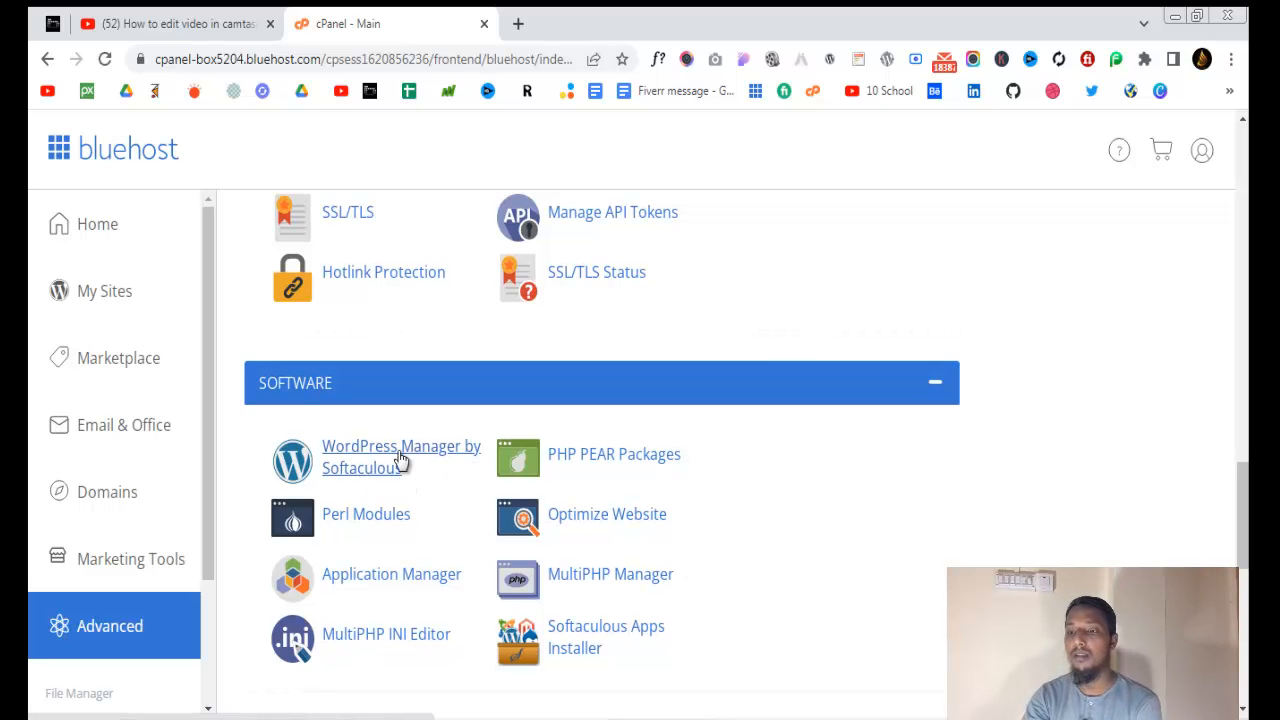
Open WordPress Manager by Softaculous and start a fresh WordPress installation
{"action": "left_click", "coordinate": [397, 458]}
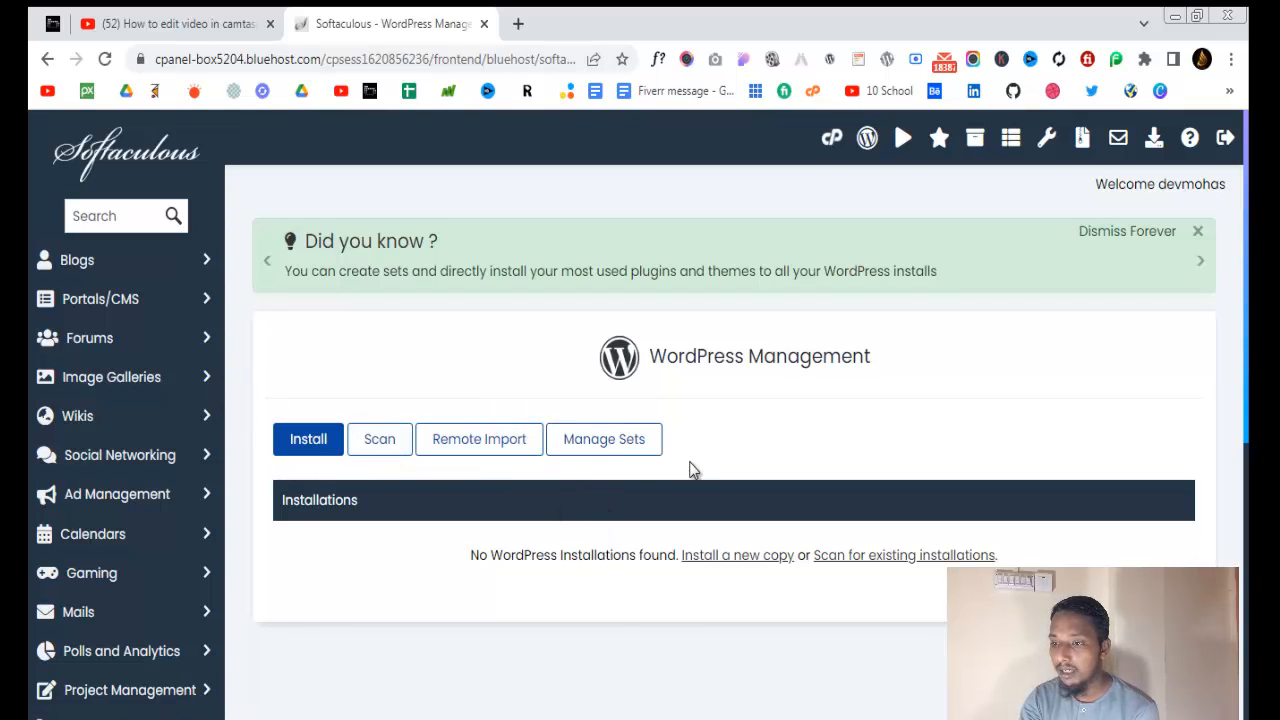
{"action": "scroll", "coordinate": [644, 562], "scroll_direction": "down", "scroll_amount": 2}
{"action": "scroll", "coordinate": [628, 558], "scroll_direction": "up", "scroll_amount": 2}
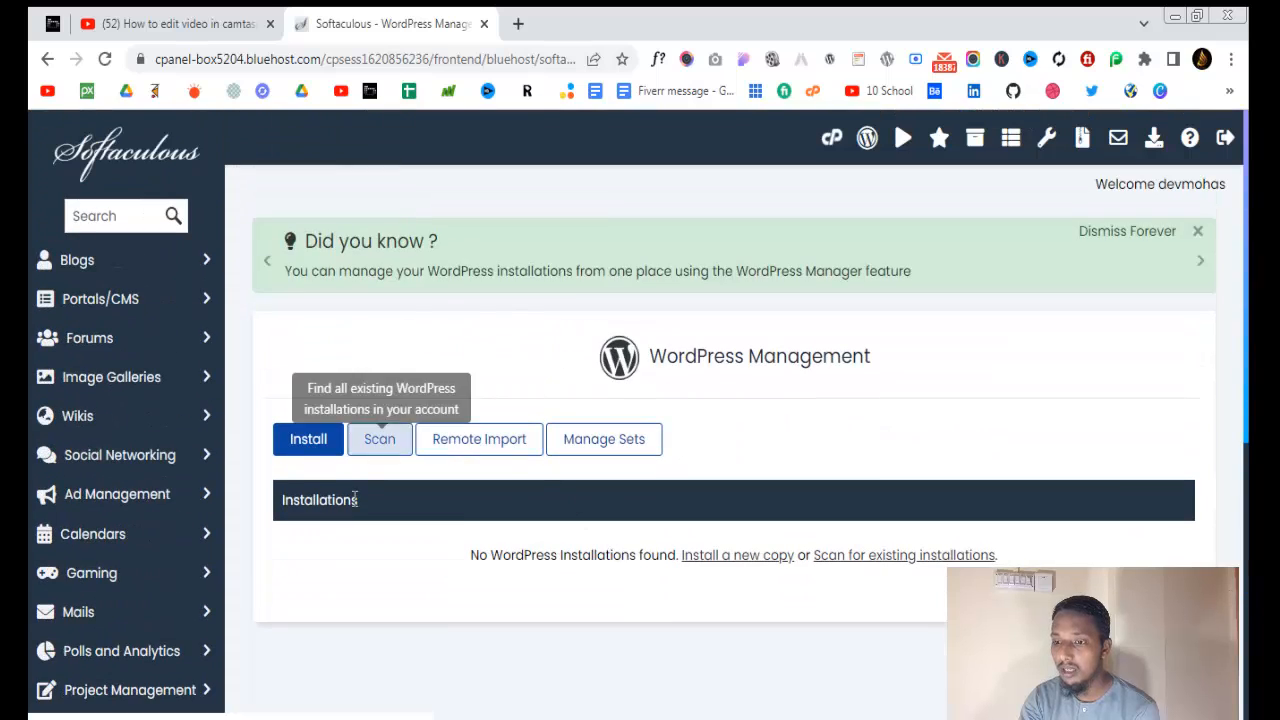
{"action": "left_click", "coordinate": [294, 446]}
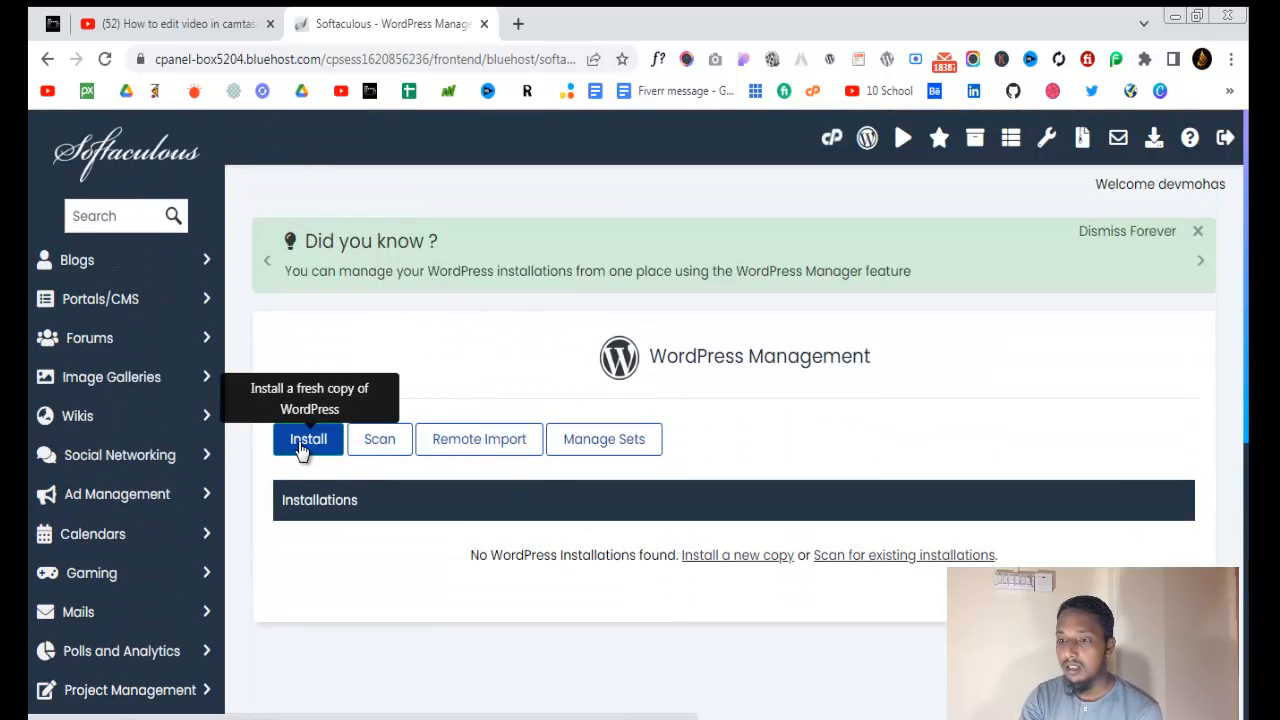
{"action": "left_click", "coordinate": [303, 444]}
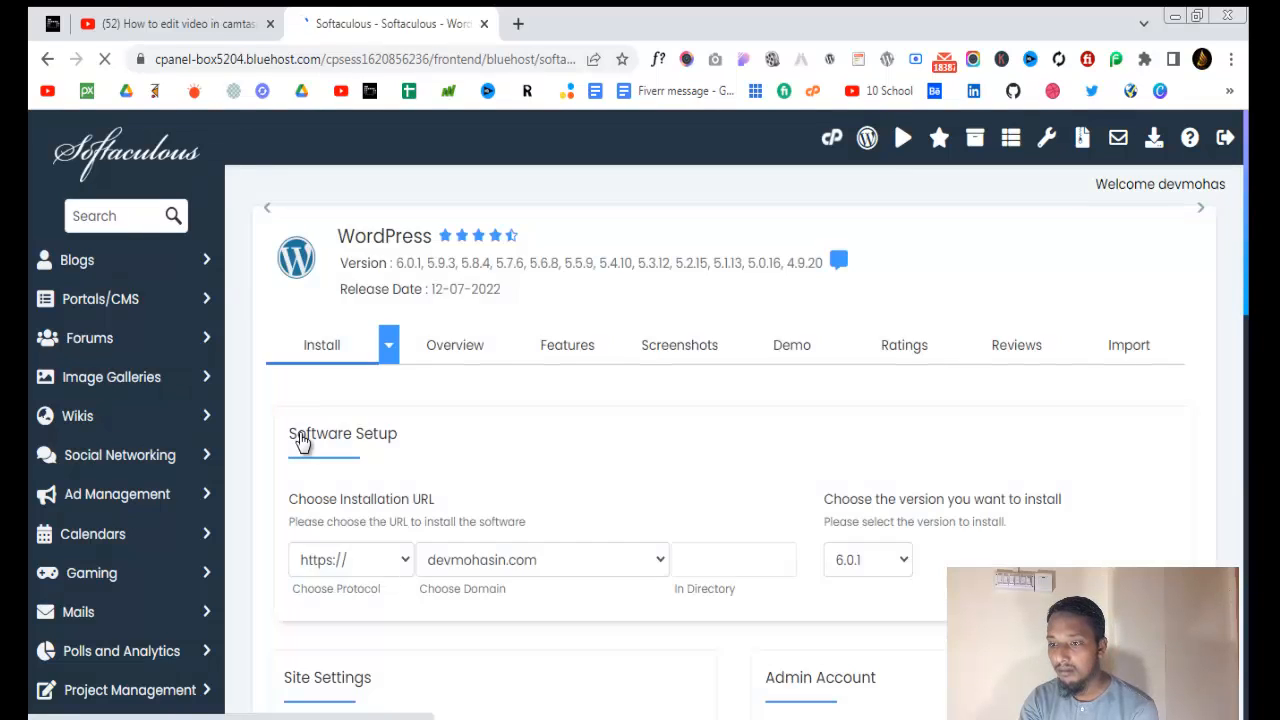
{"action": "scroll", "coordinate": [623, 583], "scroll_direction": "down", "scroll_amount": 2}
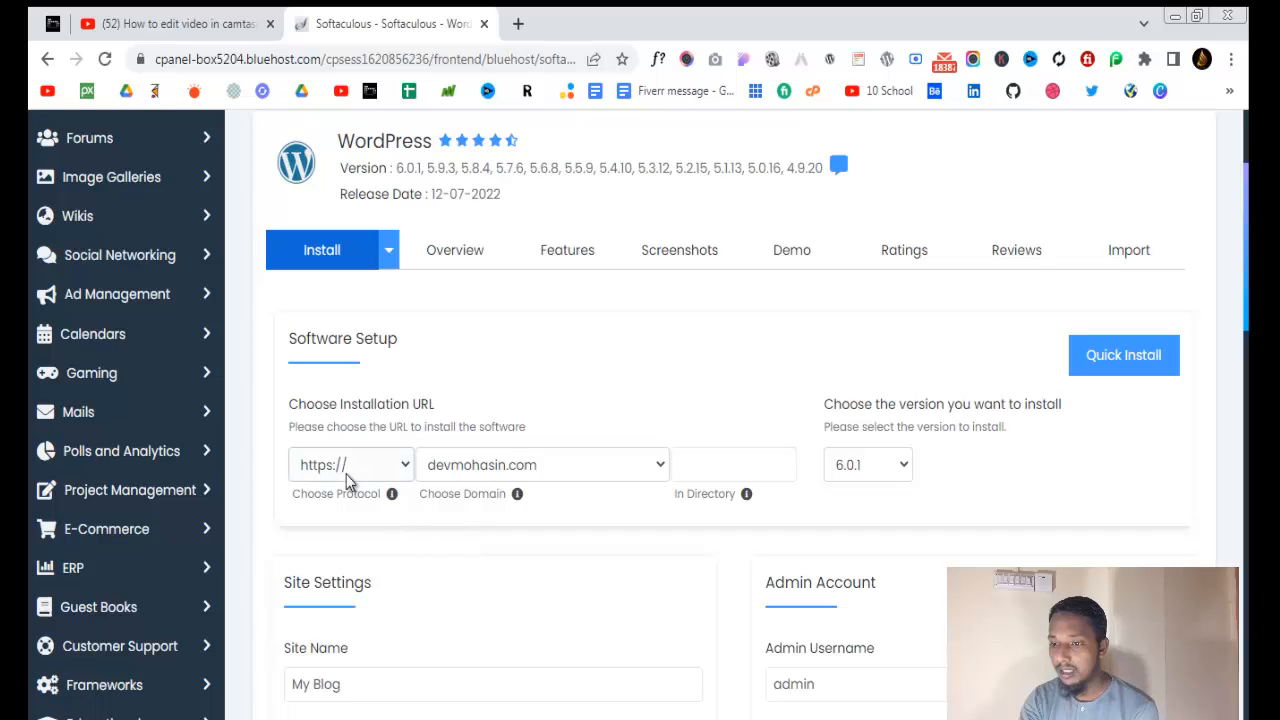
{"action": "left_click", "coordinate": [404, 470]}
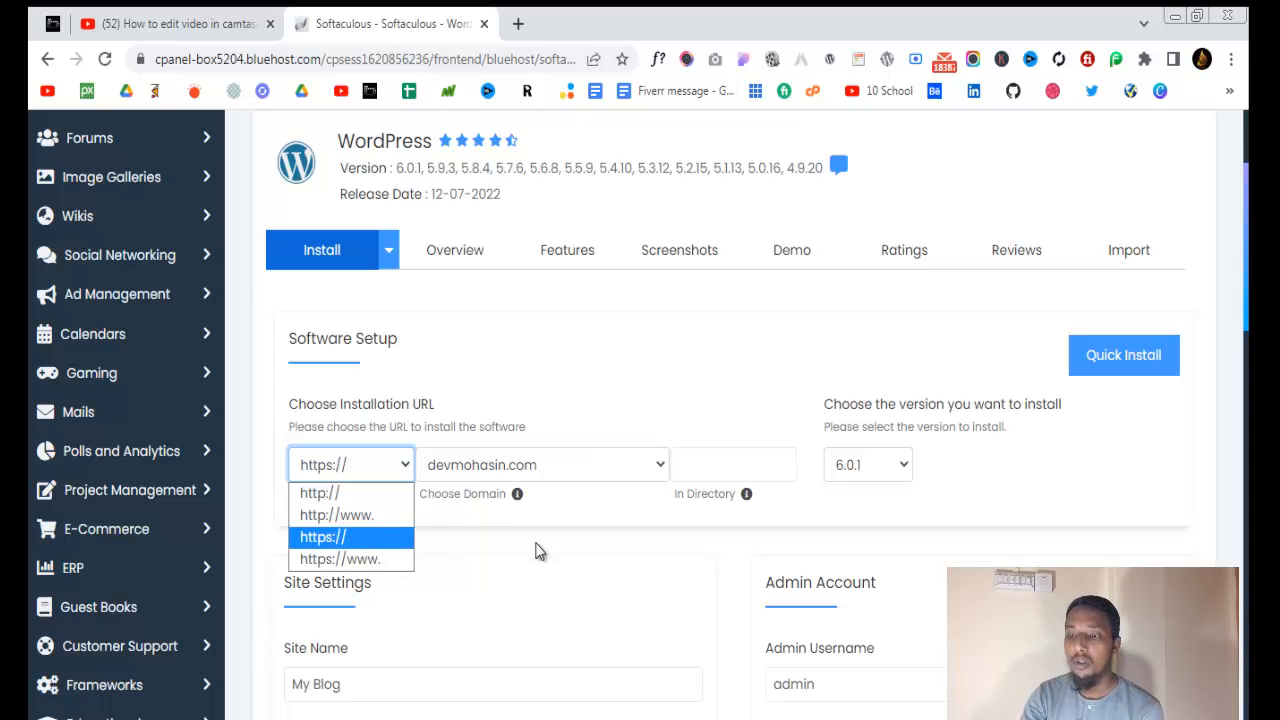
{"action": "left_click", "coordinate": [443, 543]}
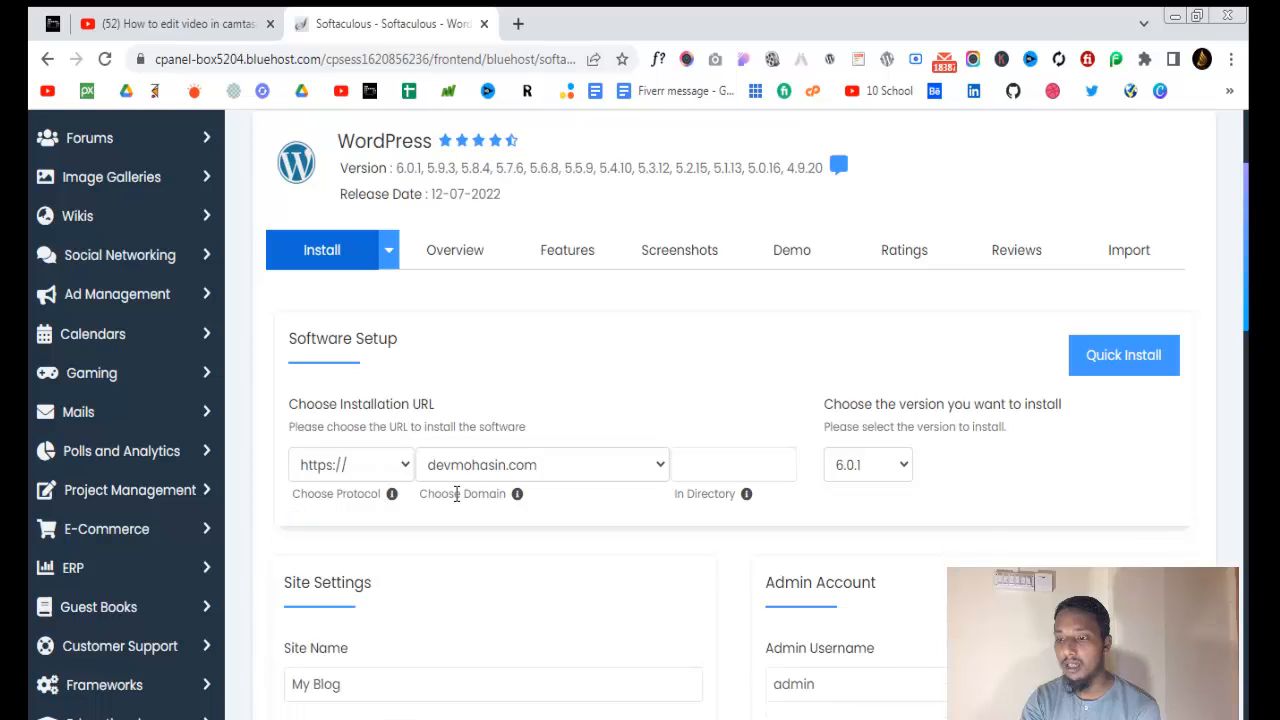
{"action": "left_click", "coordinate": [645, 483]}
{"action": "left_click", "coordinate": [645, 488]}
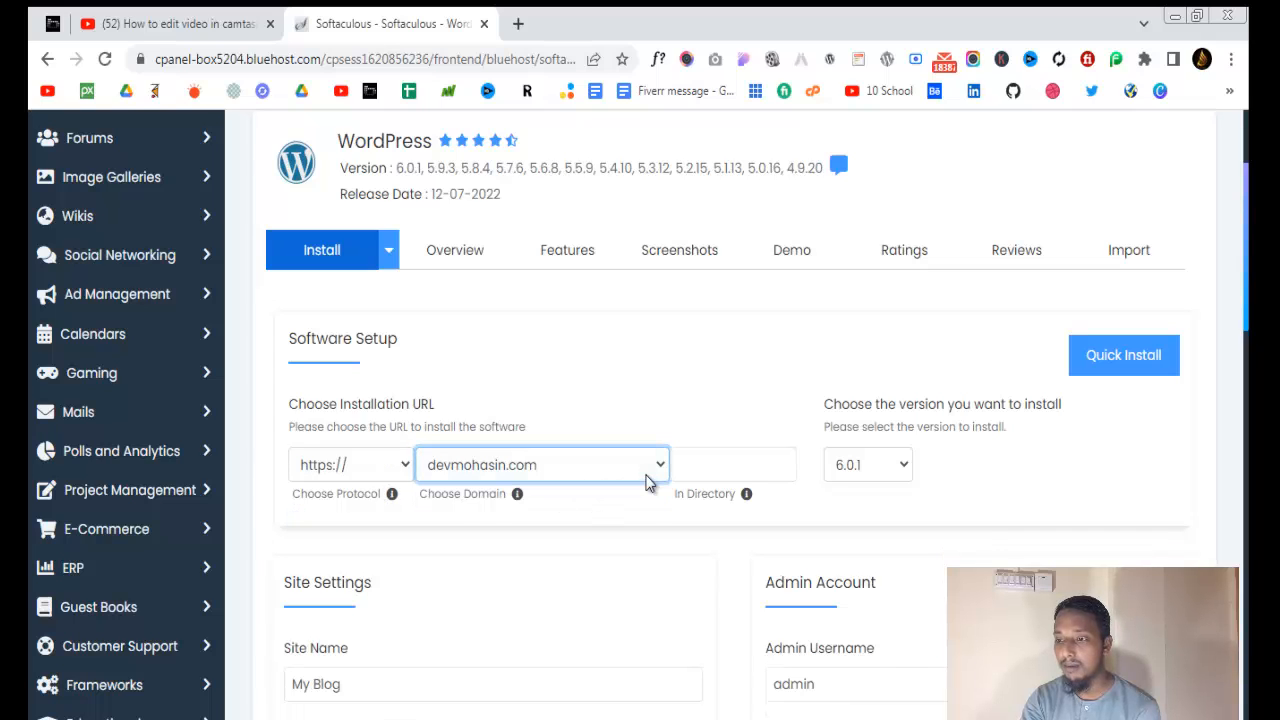
{"action": "left_click", "coordinate": [723, 463]}
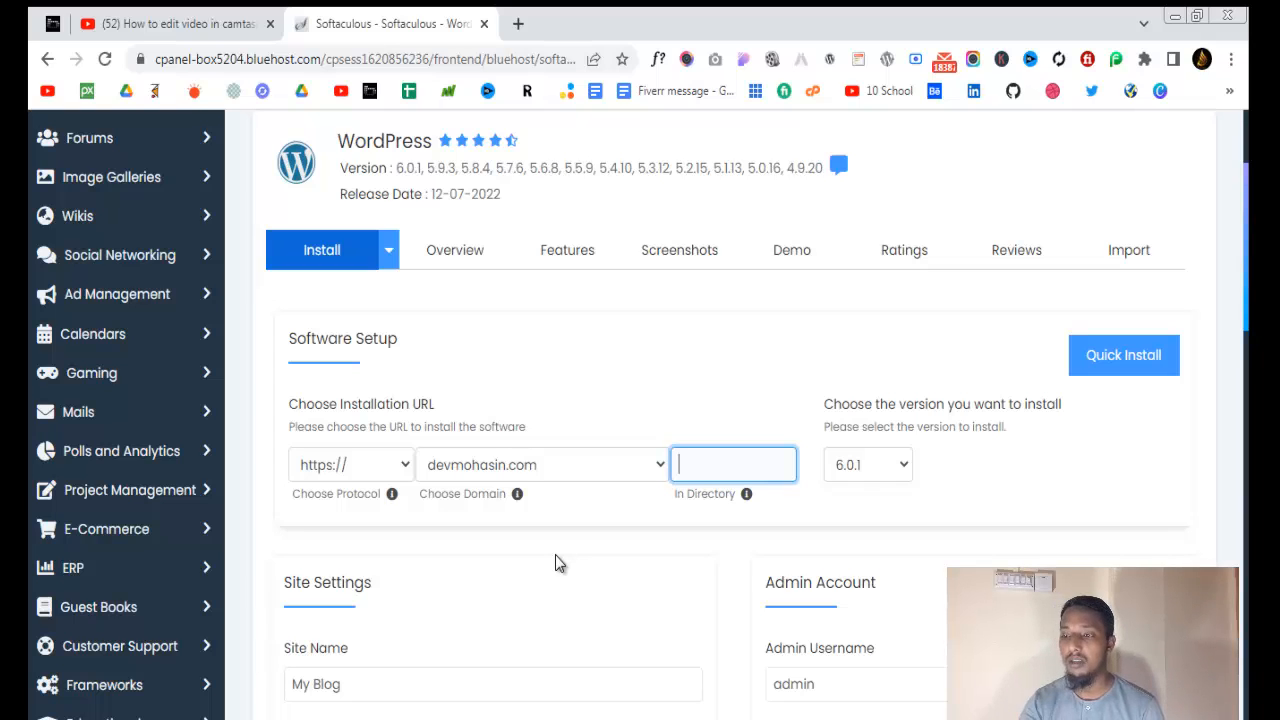
Leave the directory blank and review the admin email and admin username fields
{"action": "left_click", "coordinate": [326, 262]}
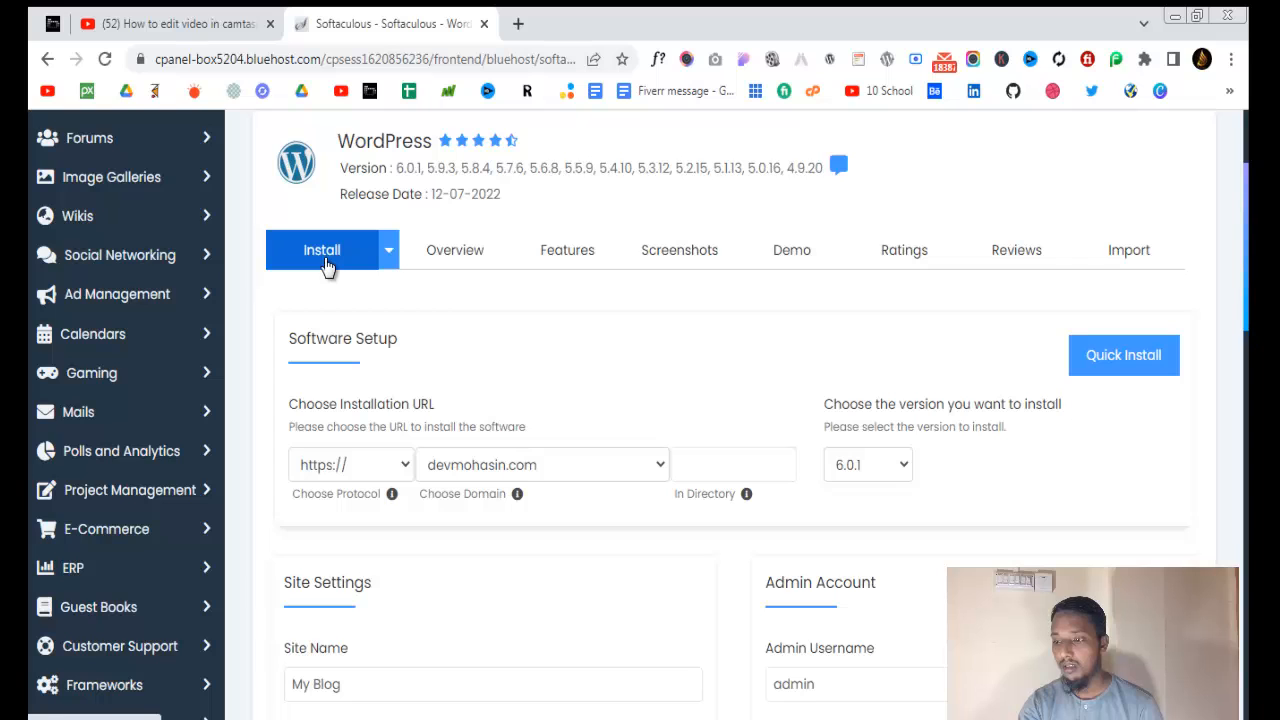
{"action": "scroll", "coordinate": [863, 486], "scroll_direction": "down", "scroll_amount": 6}
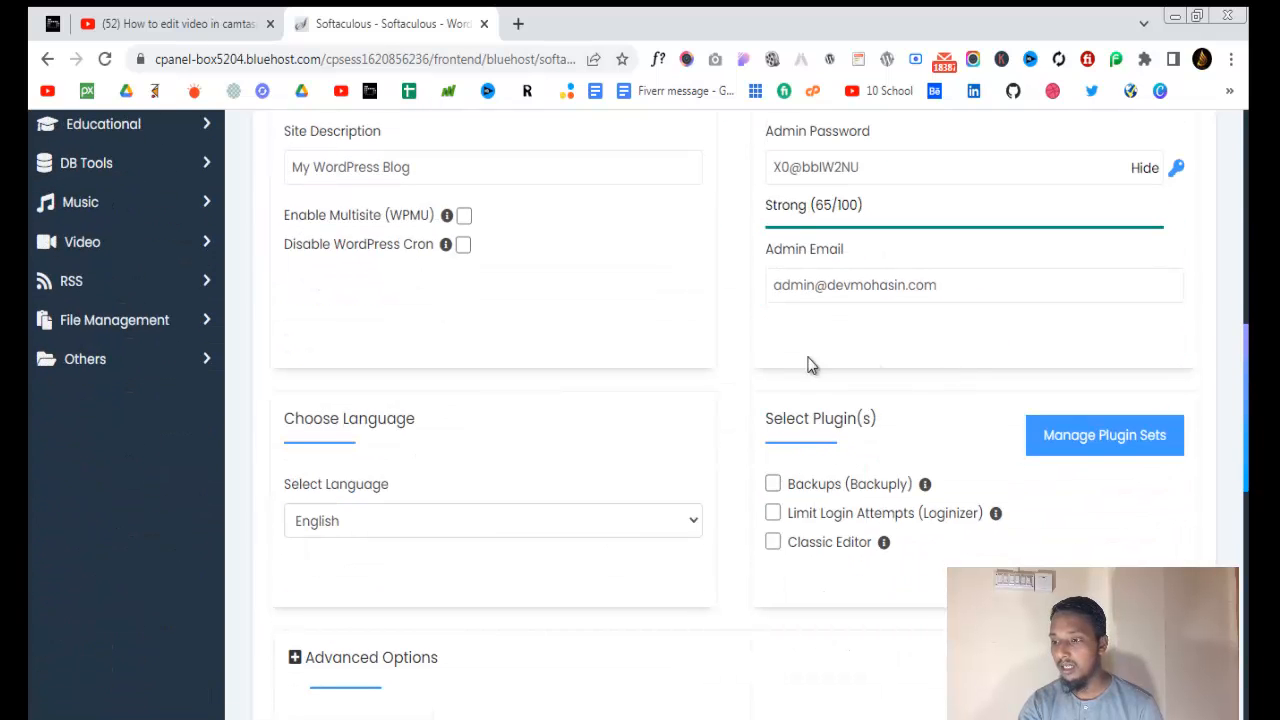
{"action": "scroll", "coordinate": [811, 365], "scroll_direction": "up", "scroll_amount": 3}
{"action": "left_click", "coordinate": [816, 590]}
{"action": "scroll", "coordinate": [831, 600], "scroll_direction": "down", "scroll_amount": 1}
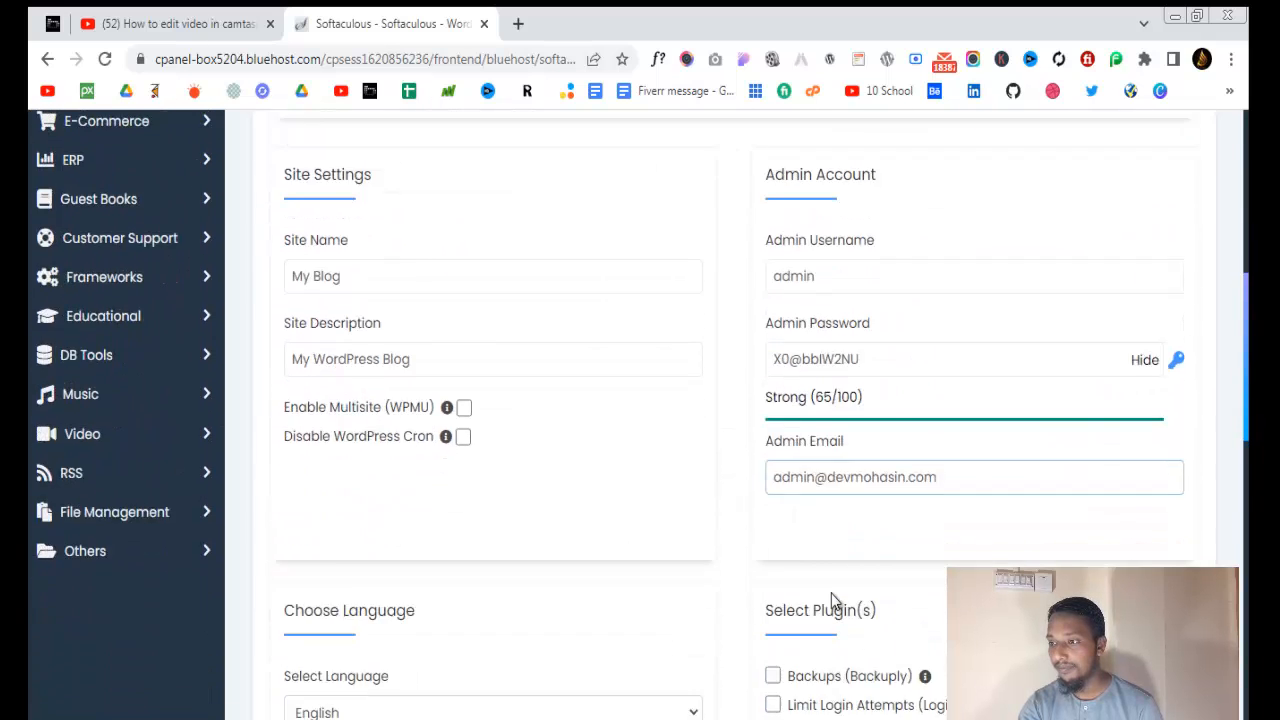
{"action": "scroll", "coordinate": [831, 600], "scroll_direction": "down", "scroll_amount": 1}
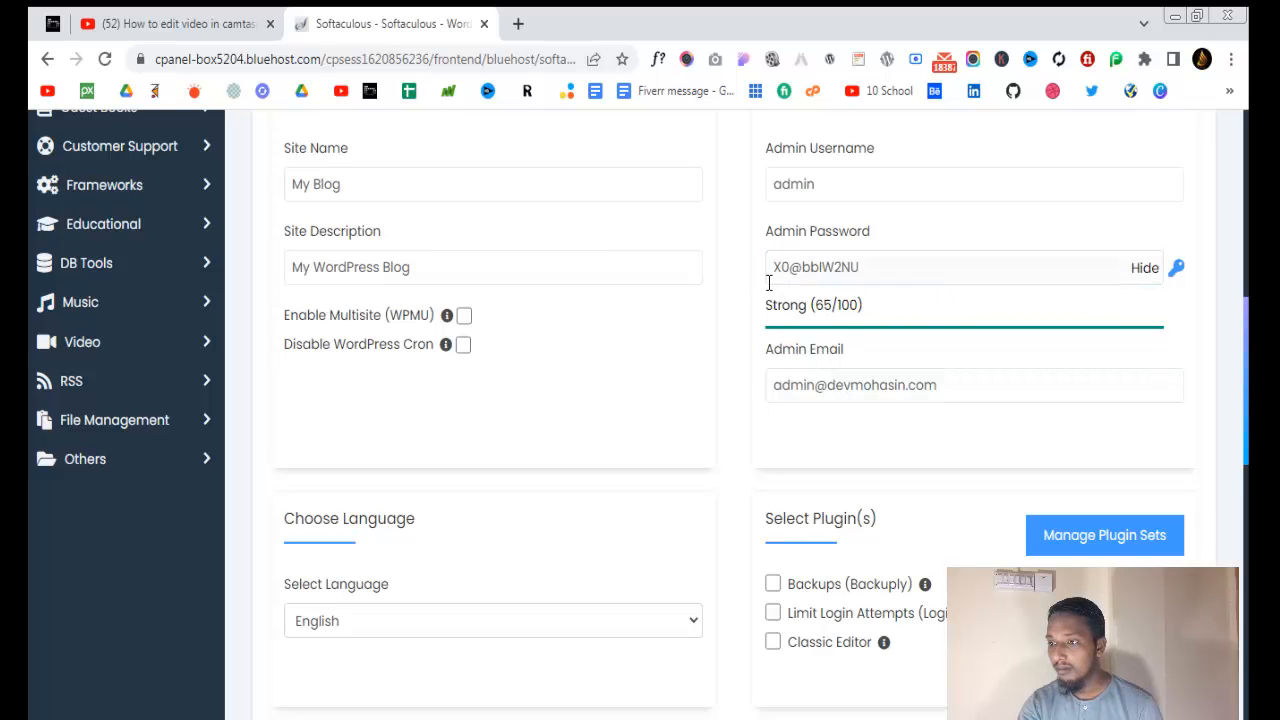
{"action": "scroll", "coordinate": [886, 340], "scroll_direction": "up", "scroll_amount": 2}
{"action": "left_click", "coordinate": [846, 383]}
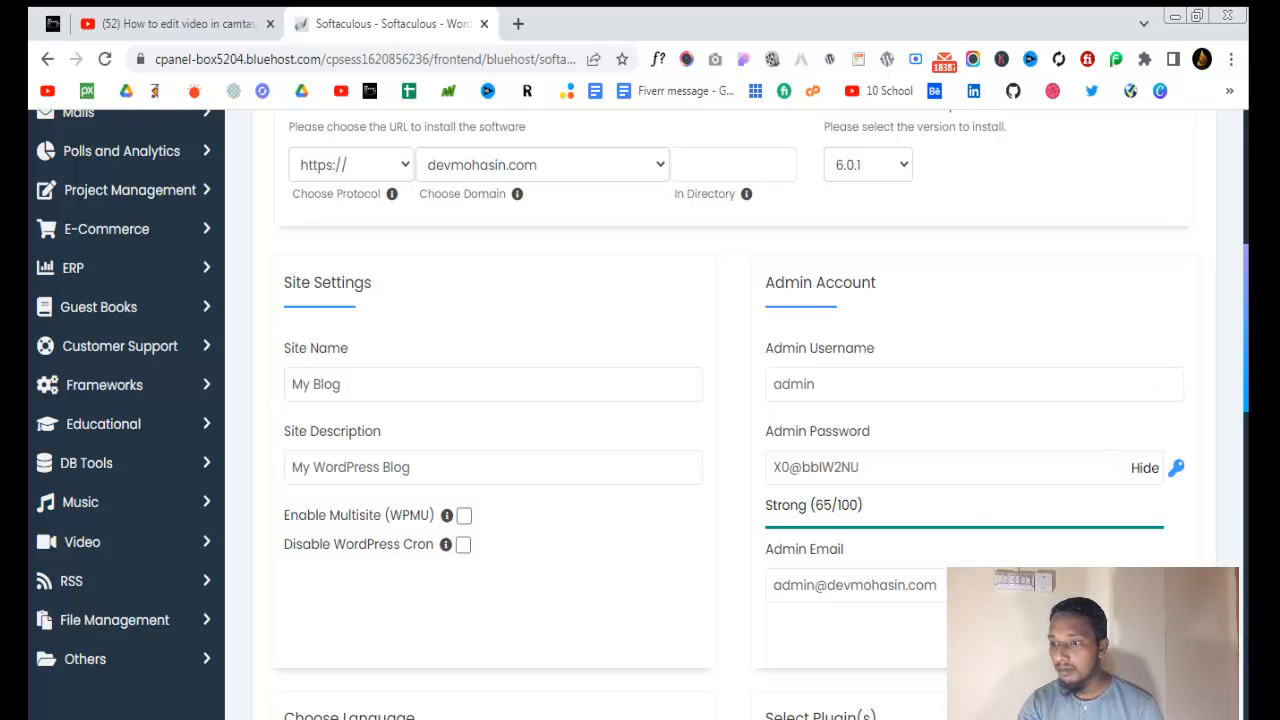
{"action": "left_click", "coordinate": [840, 384]}
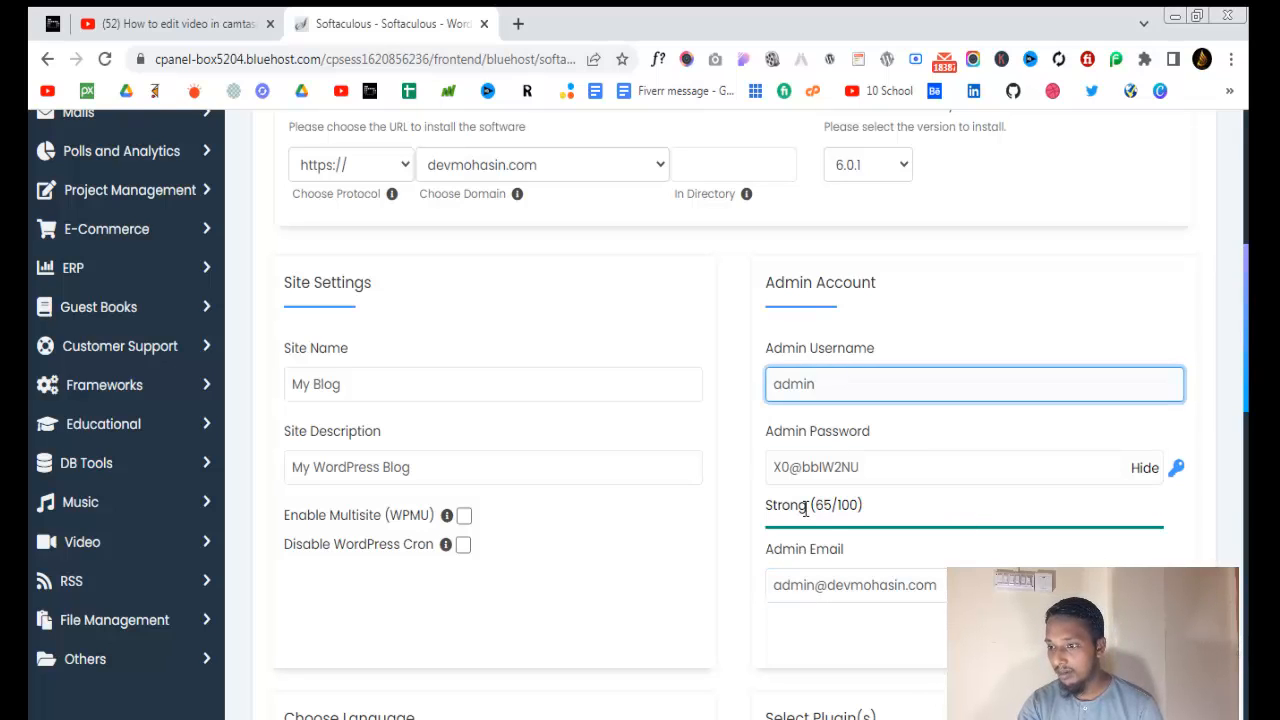
Replace the generated admin password with a new masked password and submit the installation
{"action": "left_click_drag", "start_coordinate": [877, 461], "coordinate": [761, 480]}
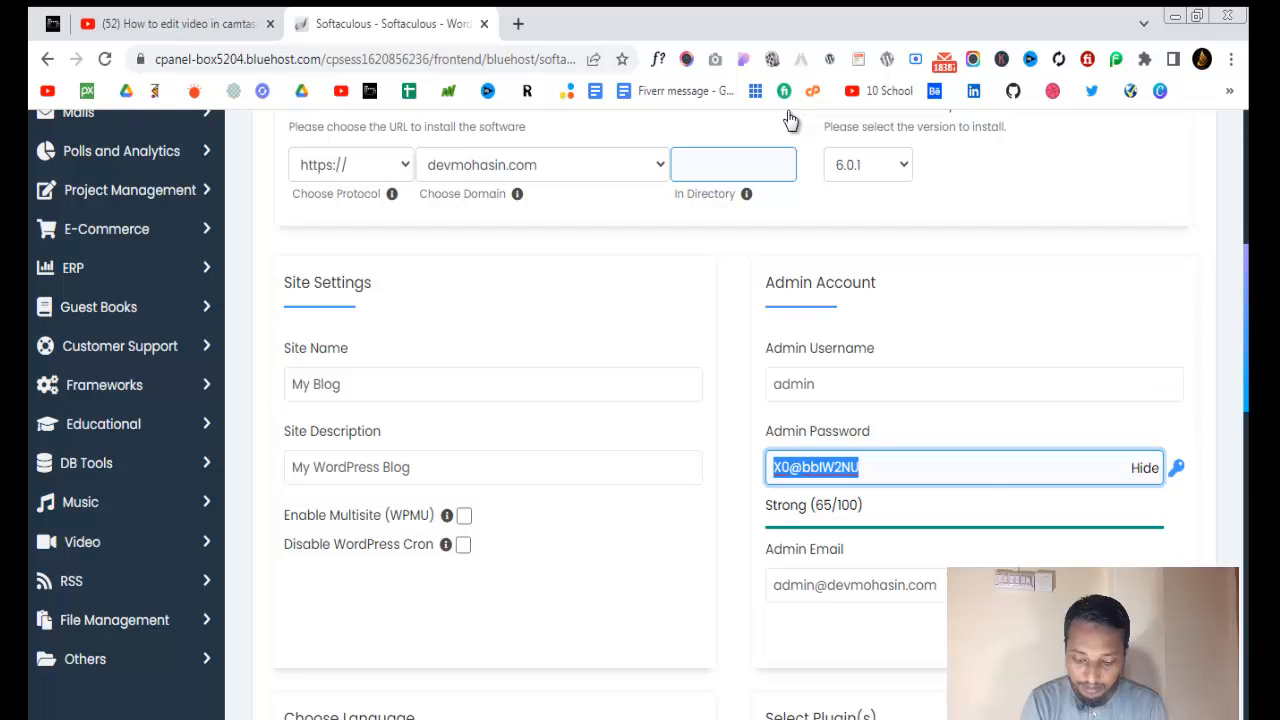
{"action": "type", "text": "mo"}
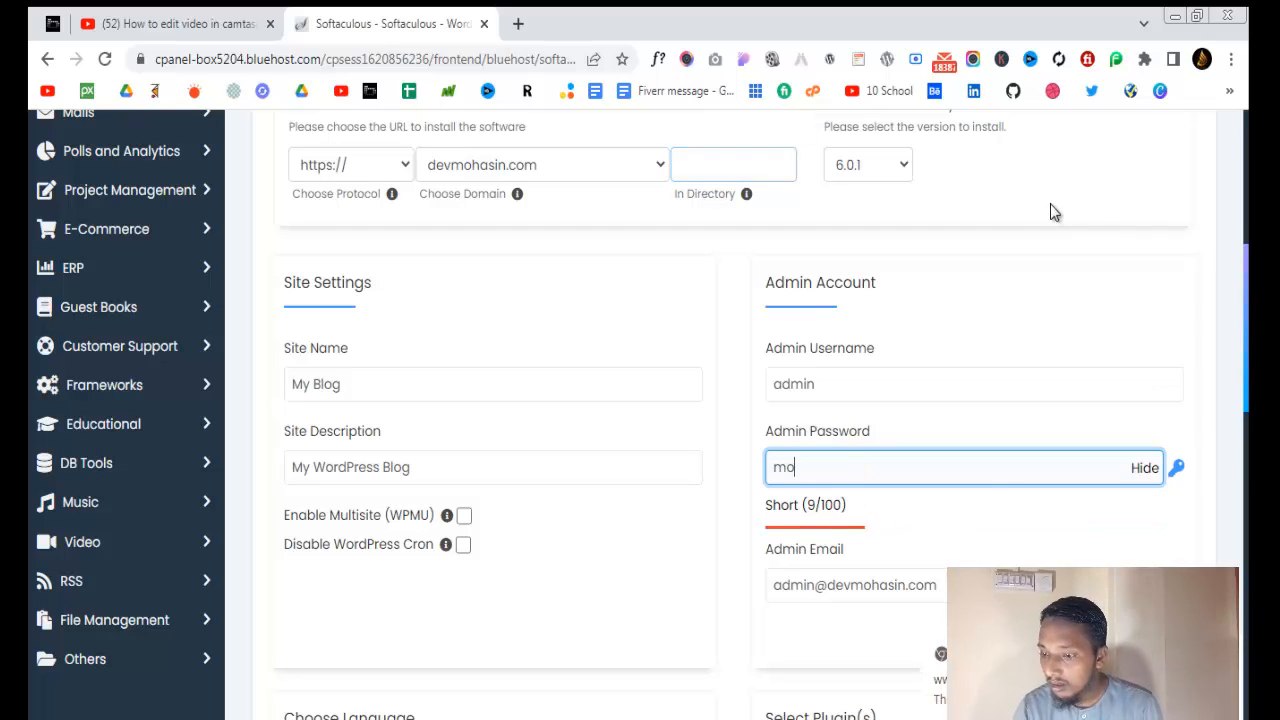
{"action": "key", "text": "BackSpace"}
{"action": "left_click", "coordinate": [1143, 474]}
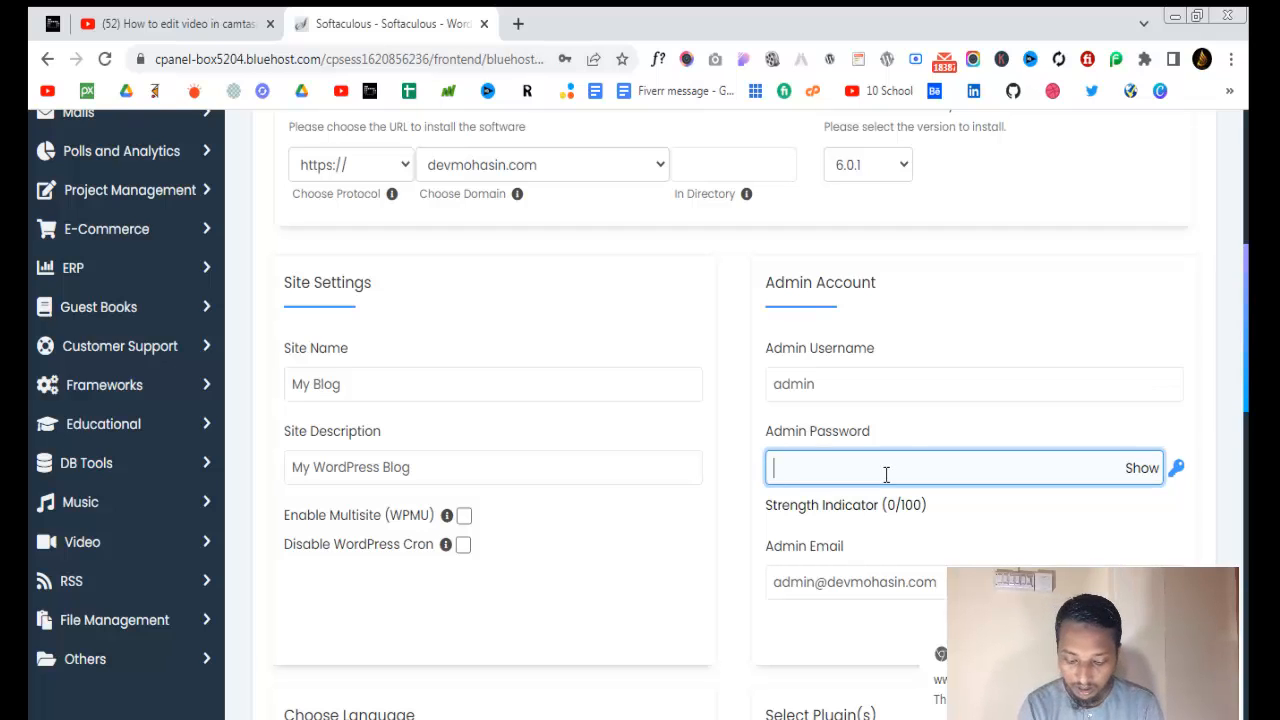
{"action": "type", "text": "a"}
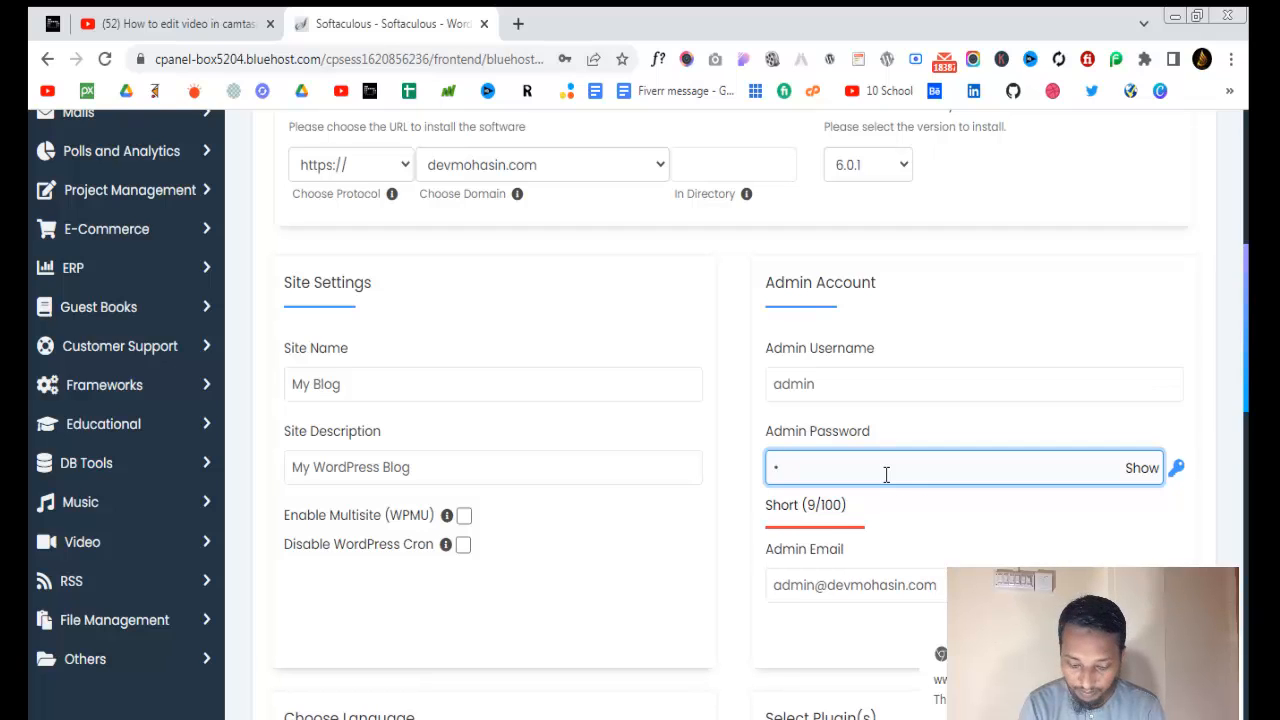
{"action": "type", "text": "min"}
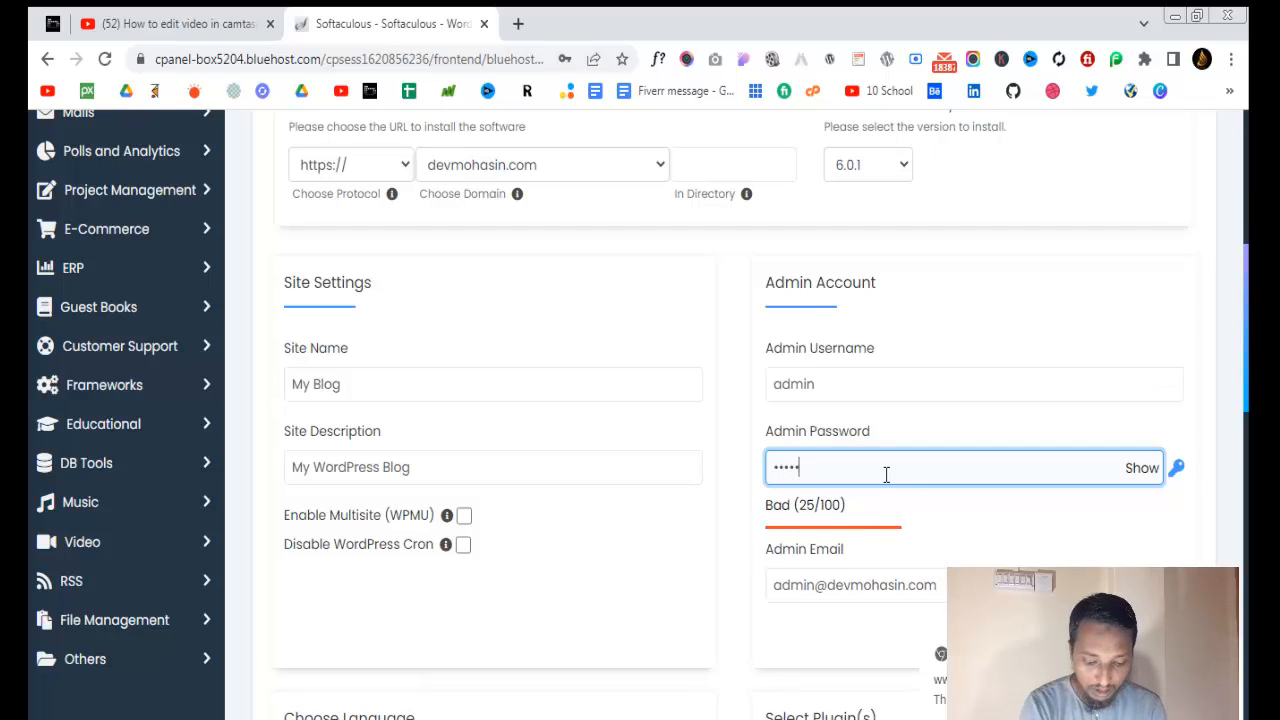
{"action": "type", "text": "1"}
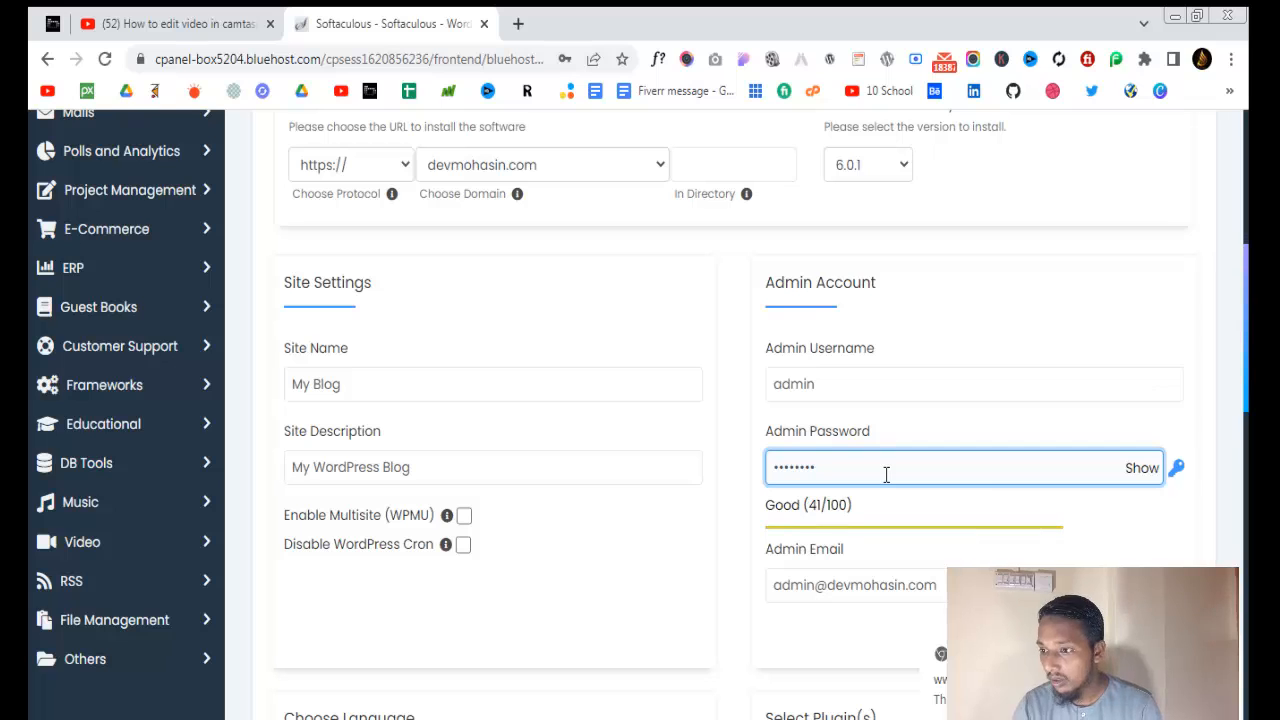
{"action": "scroll", "coordinate": [880, 500], "scroll_direction": "down", "scroll_amount": 3}
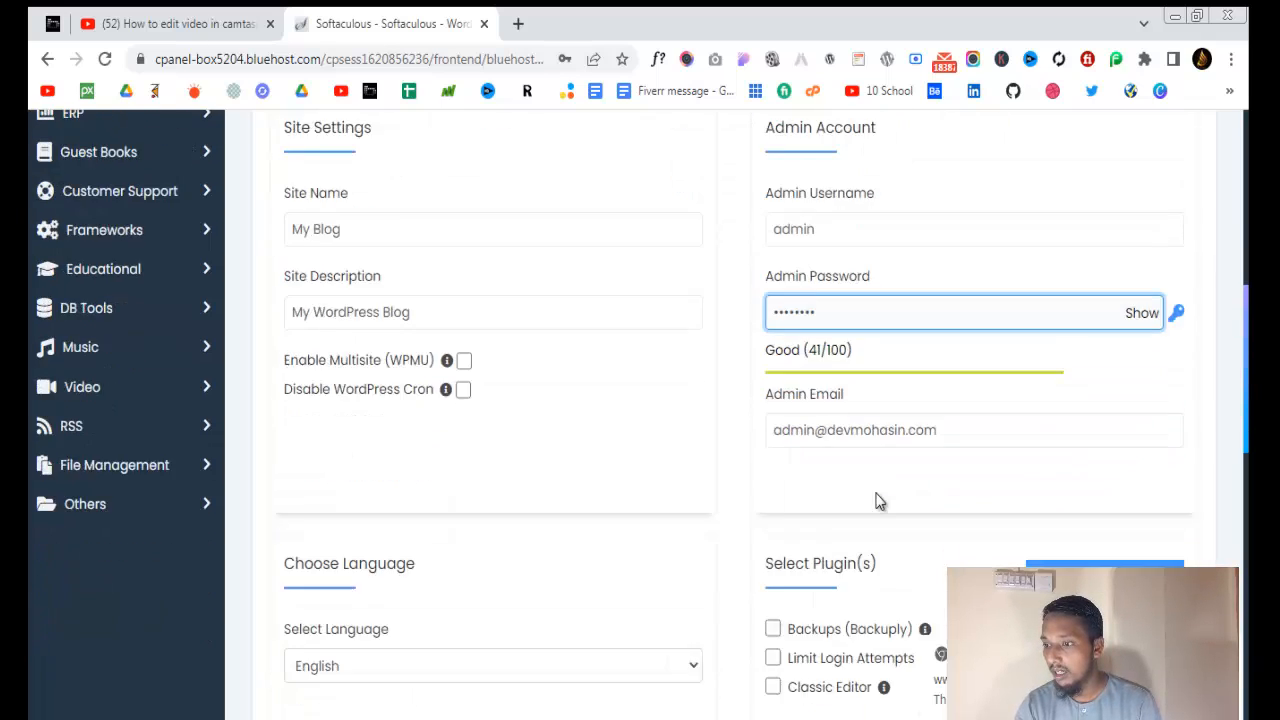
{"action": "scroll", "coordinate": [877, 460], "scroll_direction": "down", "scroll_amount": 3}
{"action": "scroll", "coordinate": [877, 478], "scroll_direction": "down", "scroll_amount": 5}
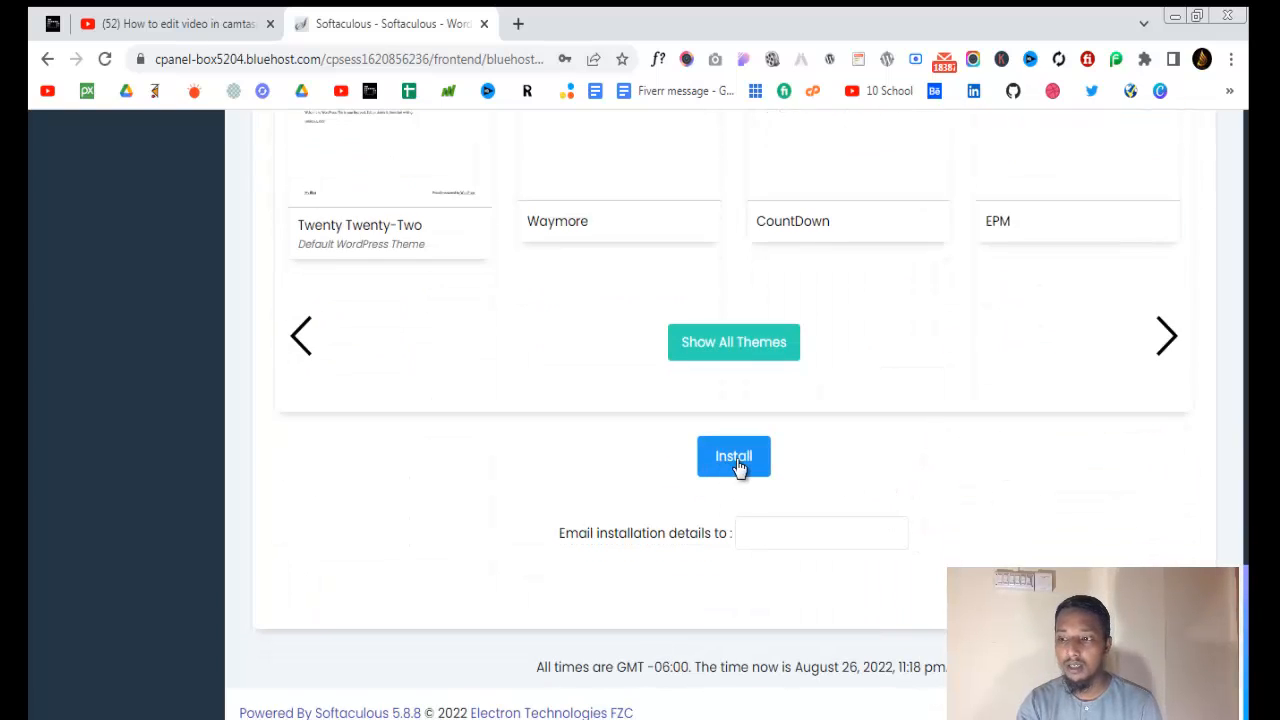
{"action": "left_click", "coordinate": [737, 463]}
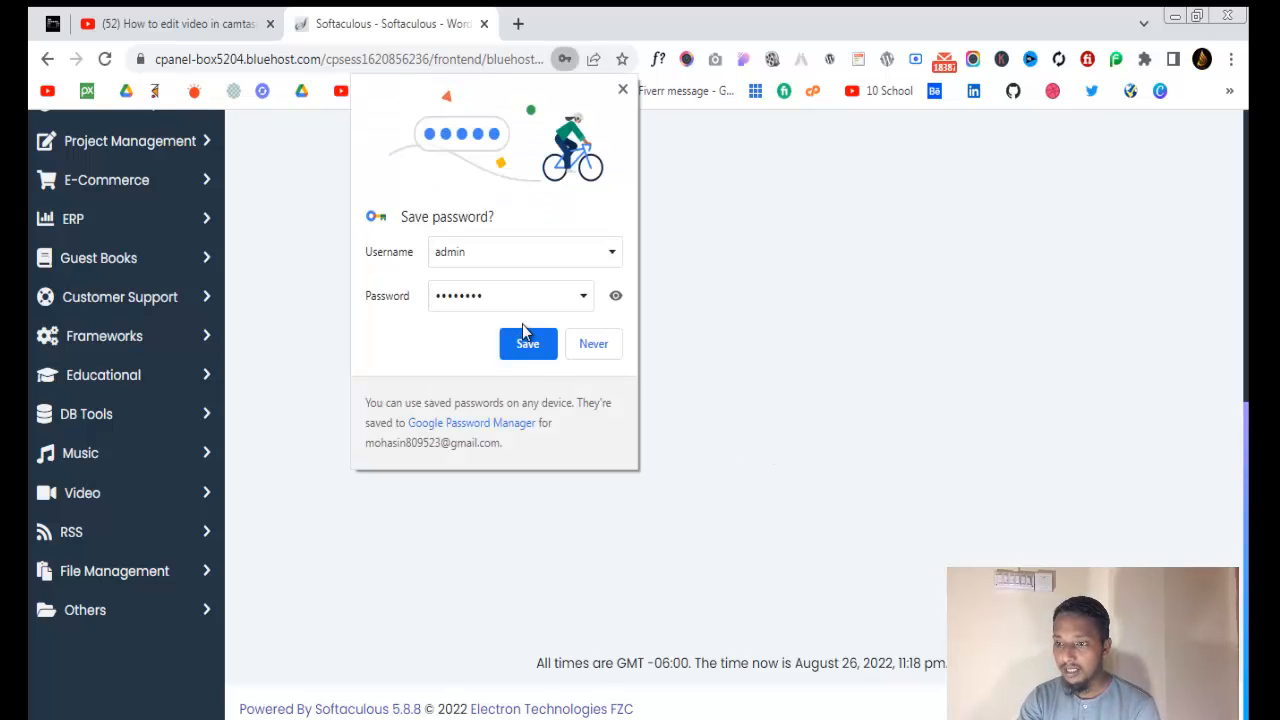
Save the admin login in Chrome and wait for the installation to reach 100%
{"action": "left_click", "coordinate": [528, 348]}
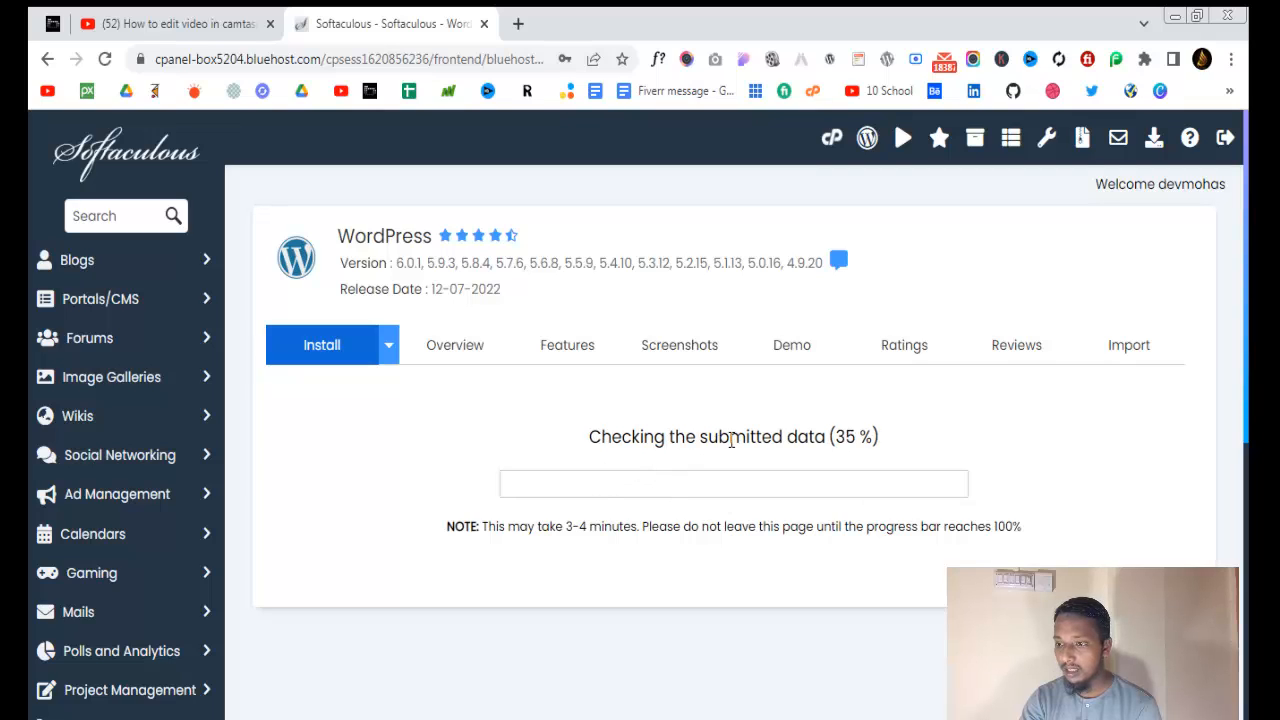
{"action": "left_click_drag", "start_coordinate": [729, 437], "coordinate": [897, 437]}
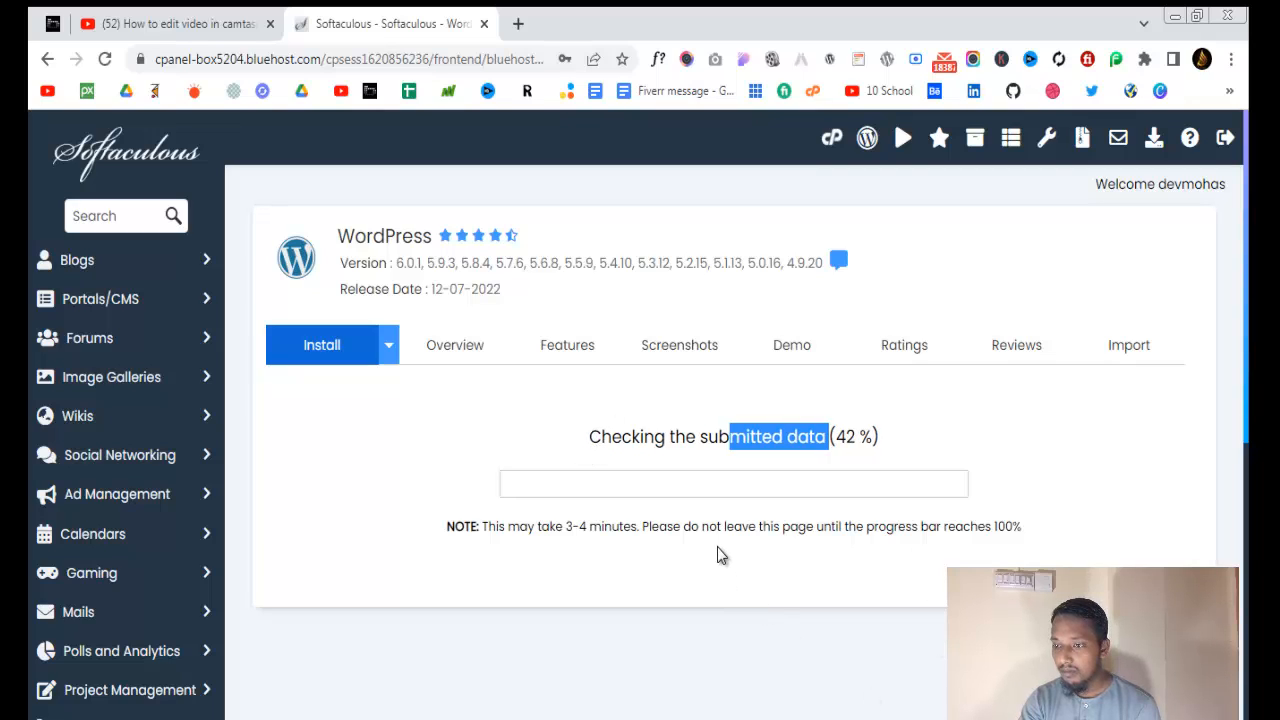
{"action": "left_click", "coordinate": [451, 448]}
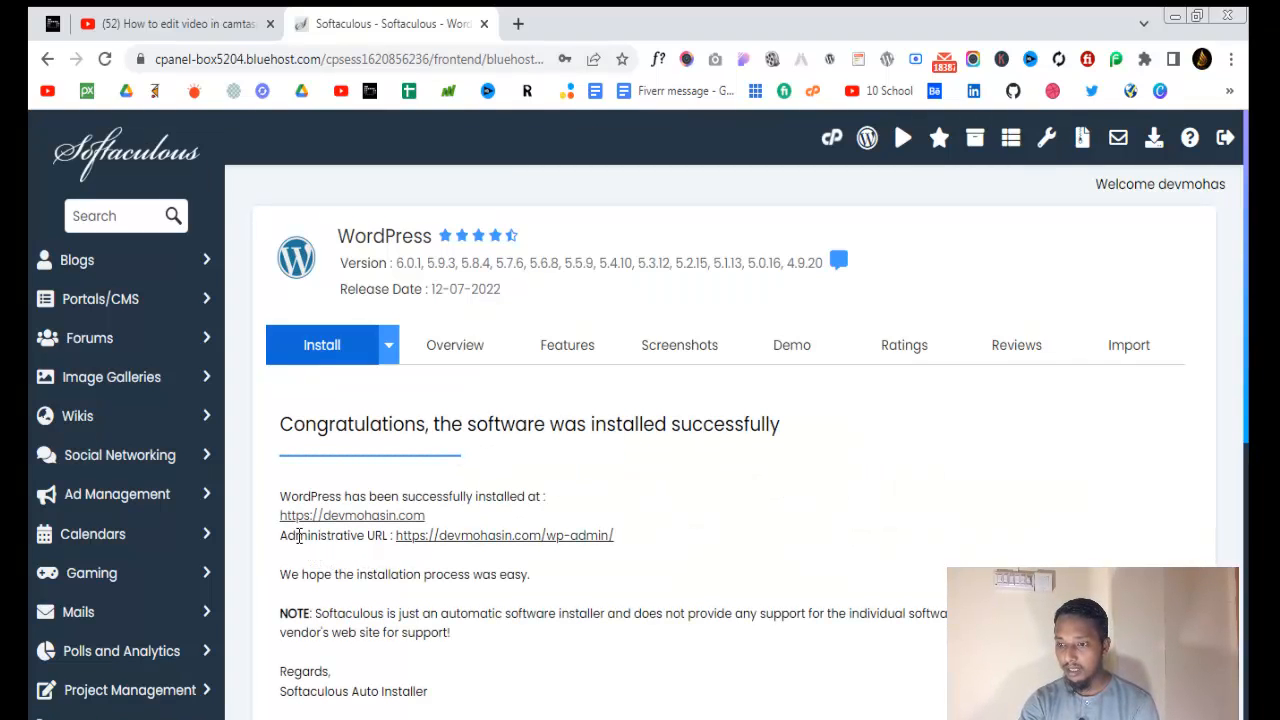
{"action": "left_click_drag", "start_coordinate": [313, 537], "coordinate": [366, 537]}
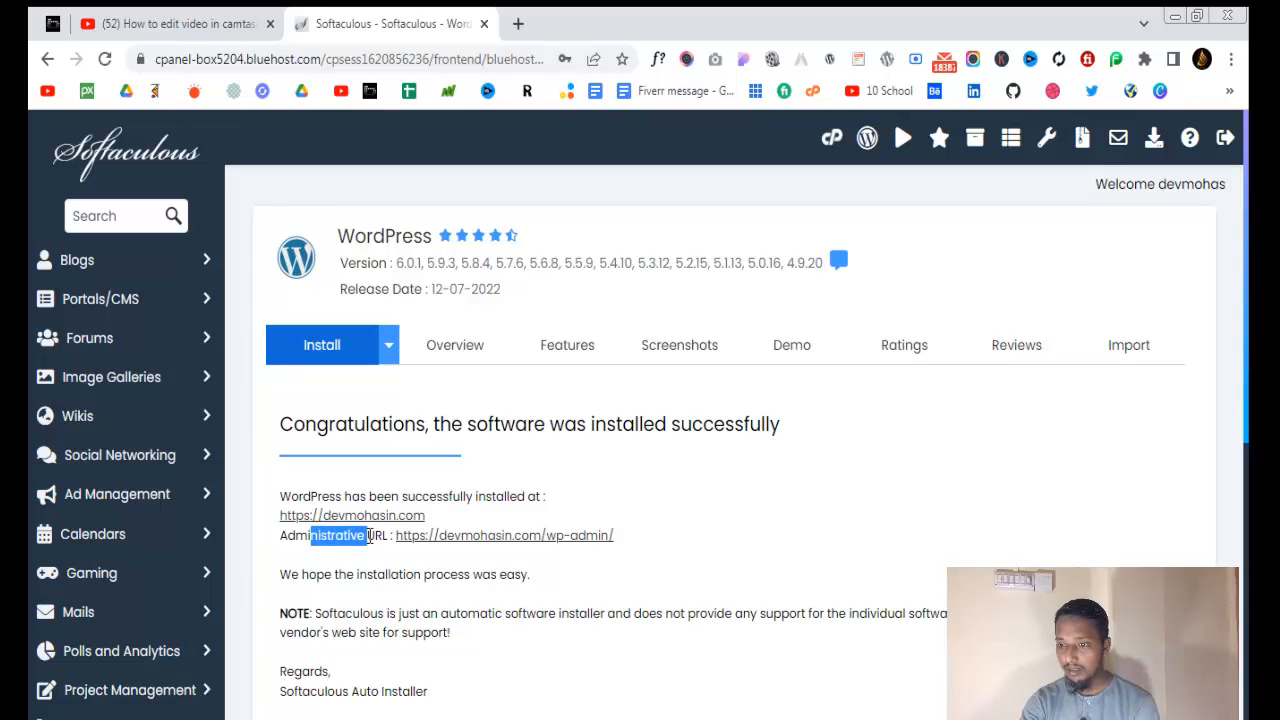
{"action": "left_click", "coordinate": [371, 541]}
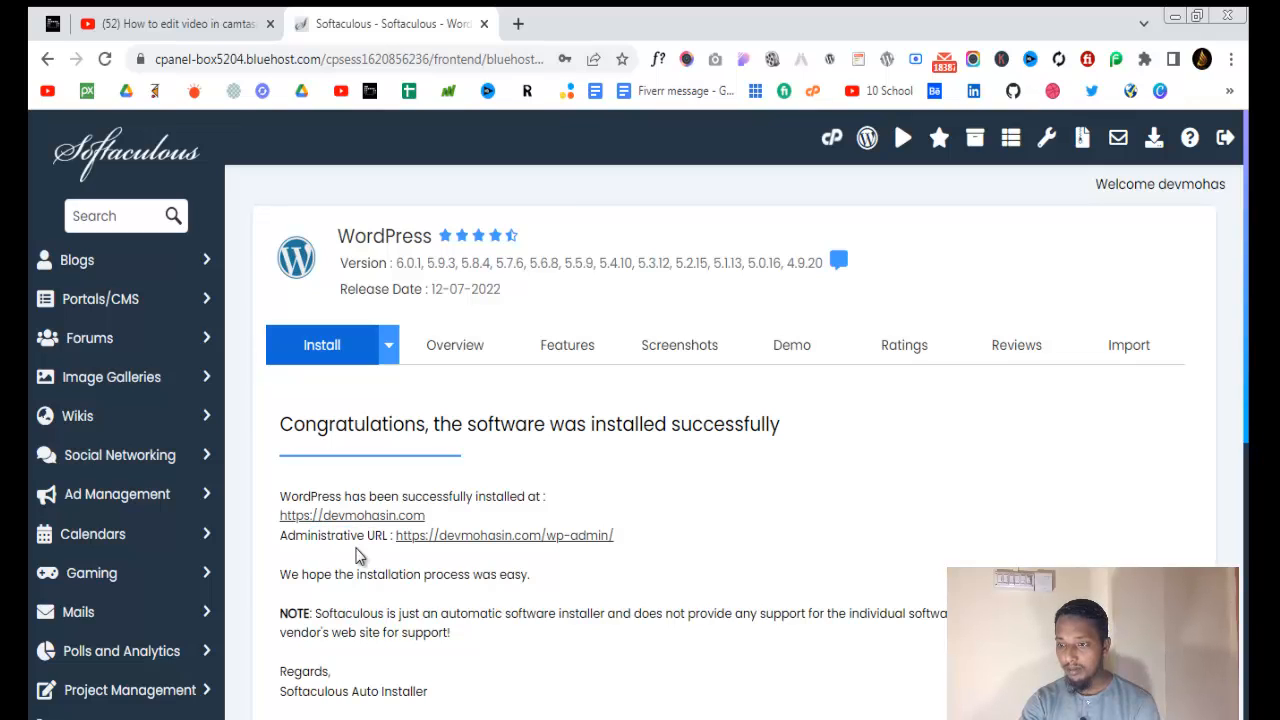
{"action": "right_click", "coordinate": [470, 547]}
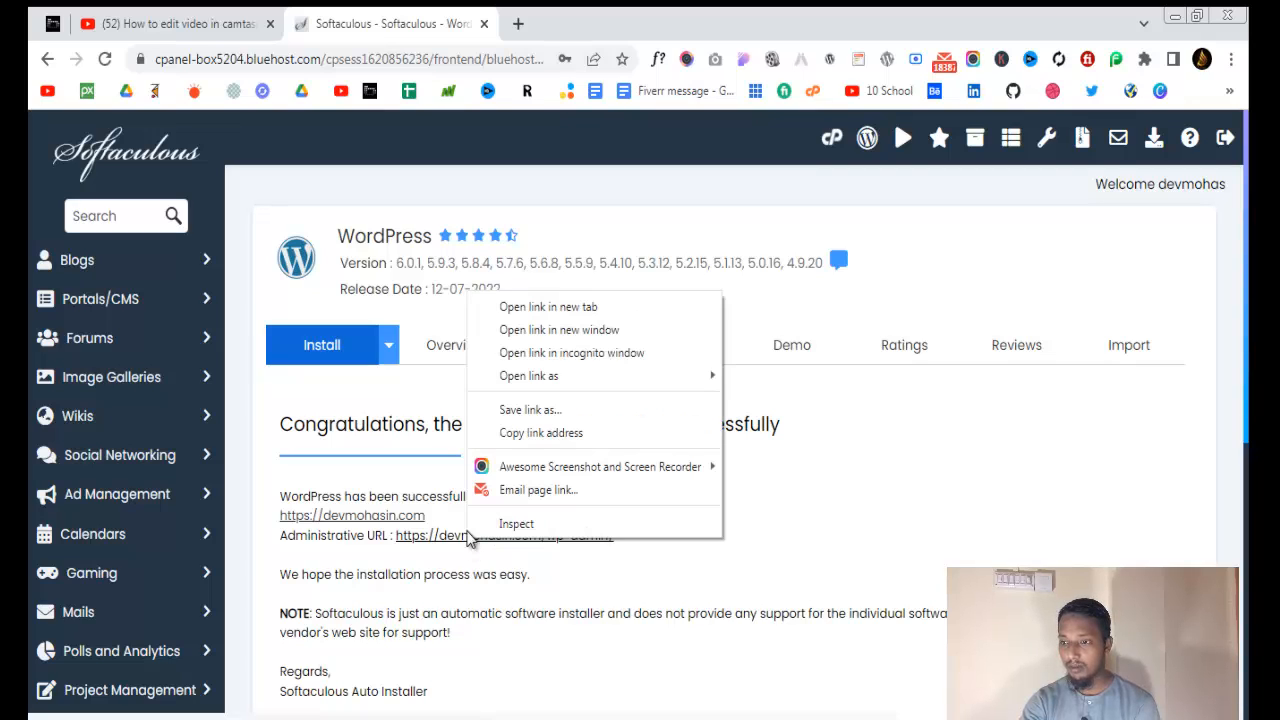
{"action": "left_click", "coordinate": [525, 308]}
{"action": "left_click_drag", "start_coordinate": [617, 540], "coordinate": [276, 537]}
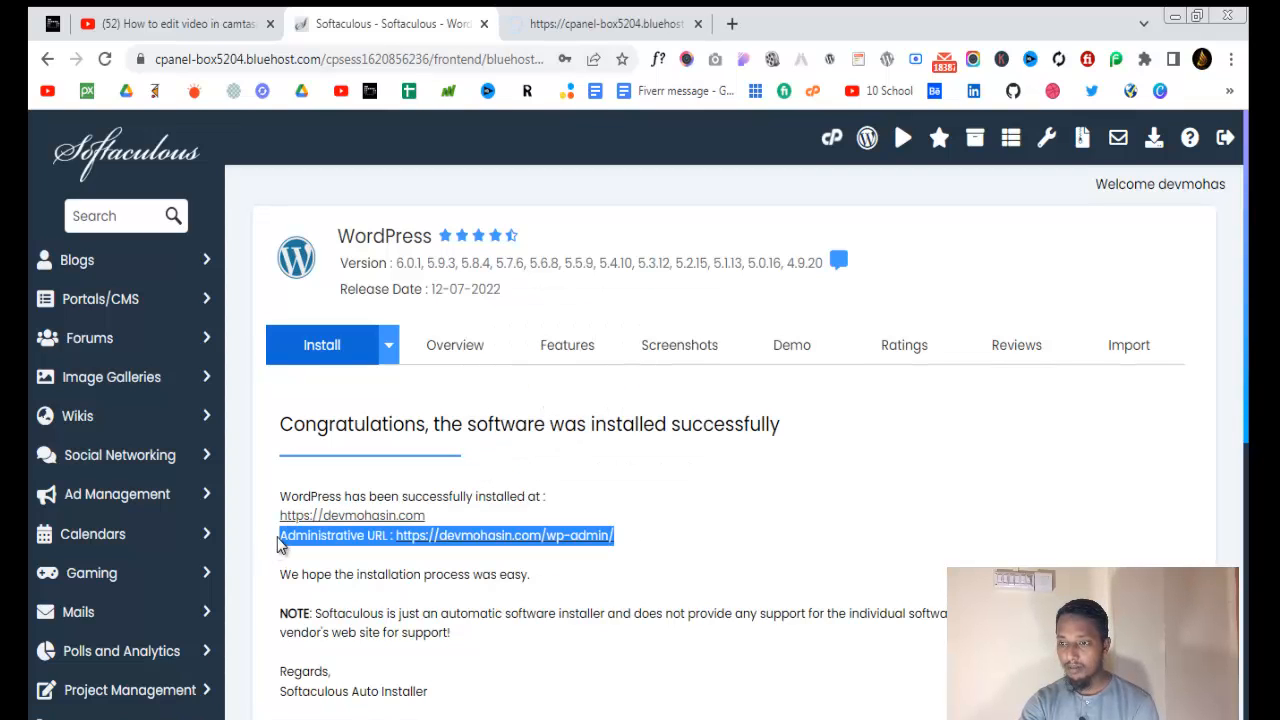
{"action": "scroll", "coordinate": [613, 560], "scroll_direction": "down", "scroll_amount": 2}
{"action": "scroll", "coordinate": [613, 565], "scroll_direction": "down", "scroll_amount": 4}
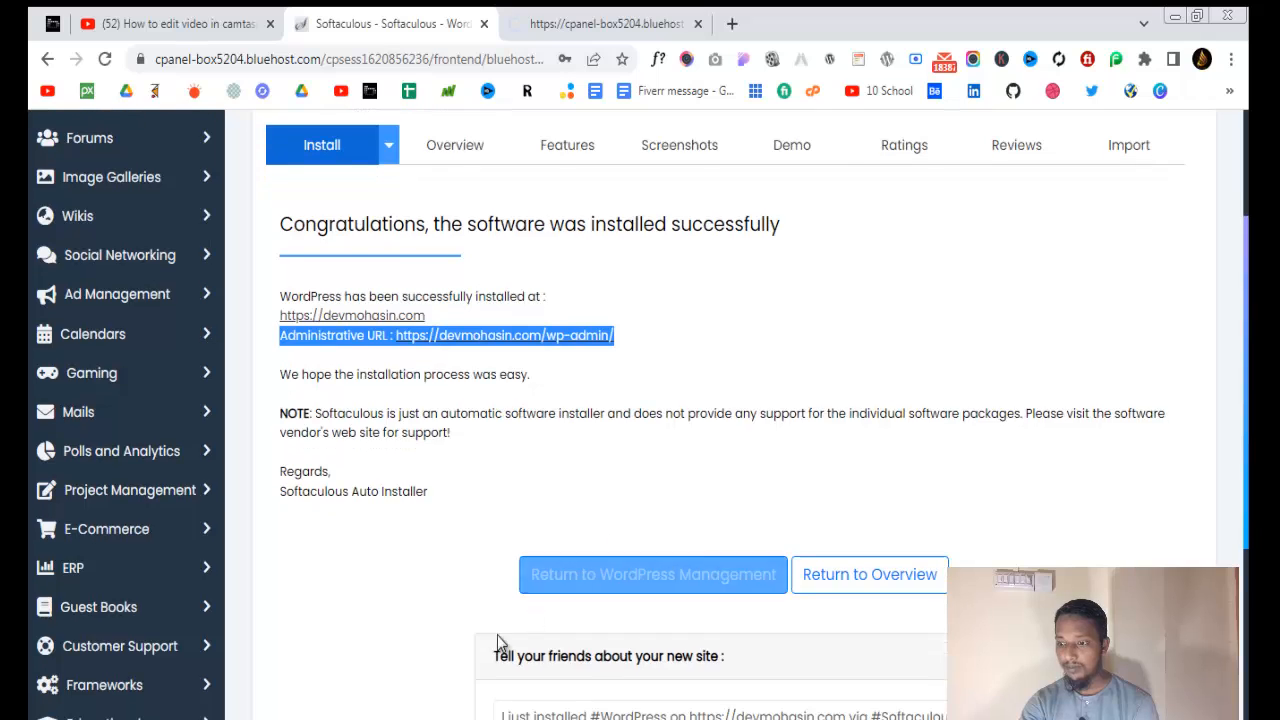
{"action": "scroll", "coordinate": [568, 476], "scroll_direction": "up", "scroll_amount": 6}
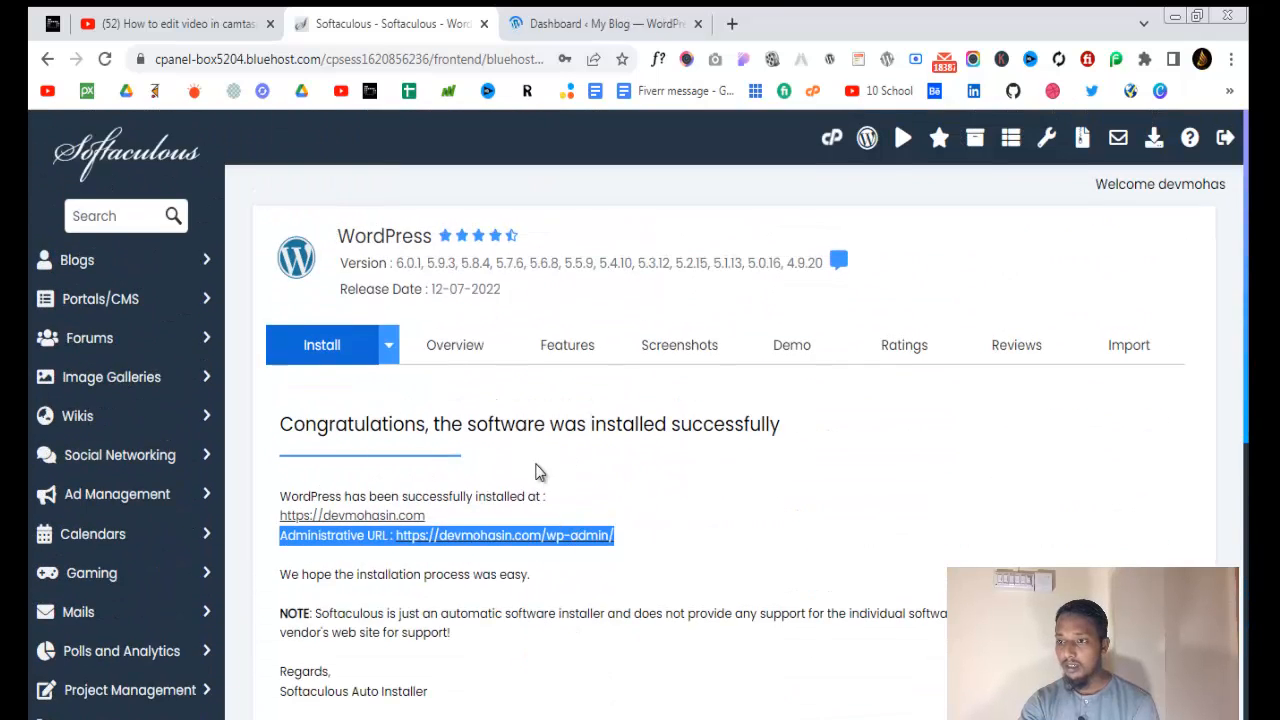
{"action": "left_click", "coordinate": [555, 20]}
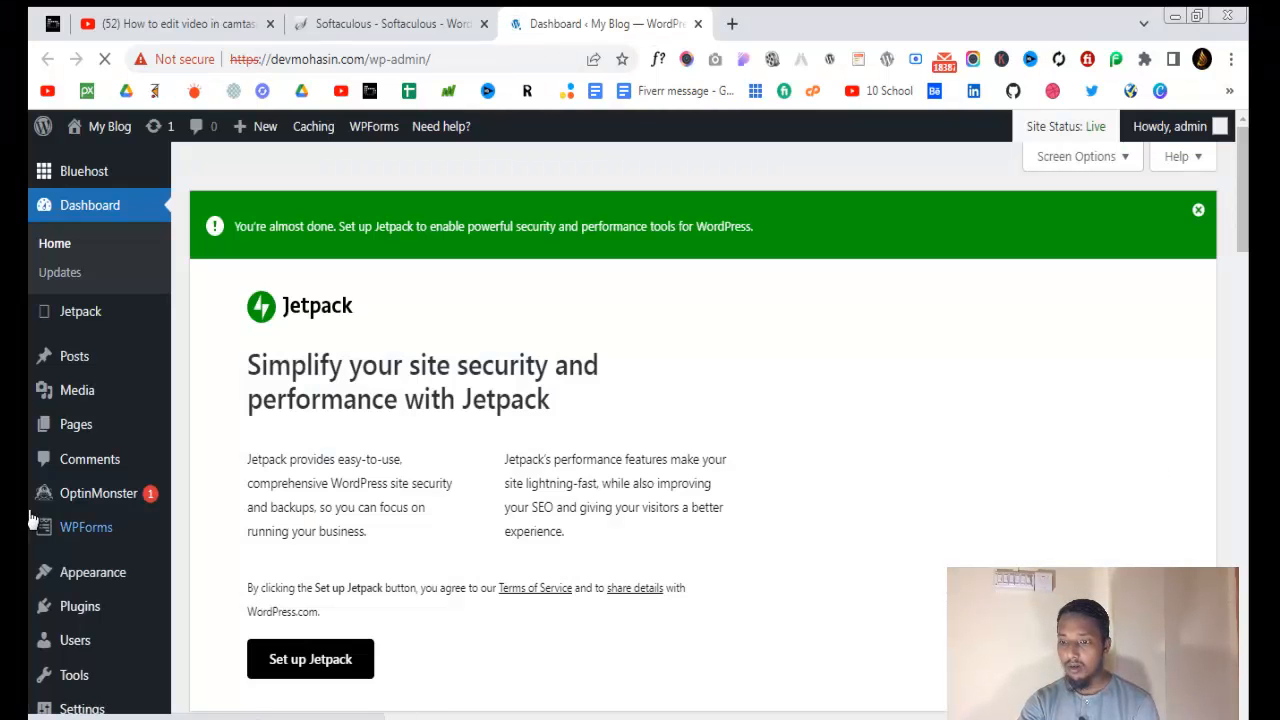
Scroll through the Welcome to WordPress 6.0.1 dashboard and look over its sidebar menus
{"action": "scroll", "coordinate": [88, 436], "scroll_direction": "down", "scroll_amount": 3}
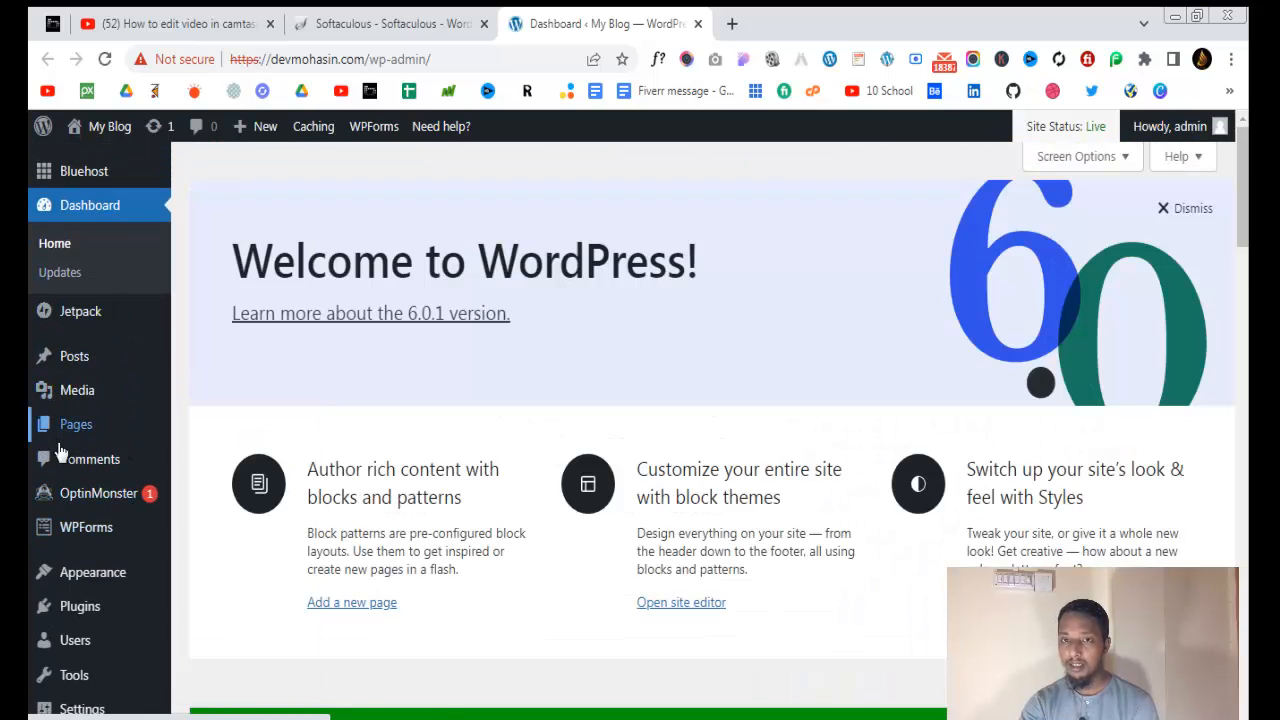
{"action": "mouse_move", "coordinate": [62, 403]}
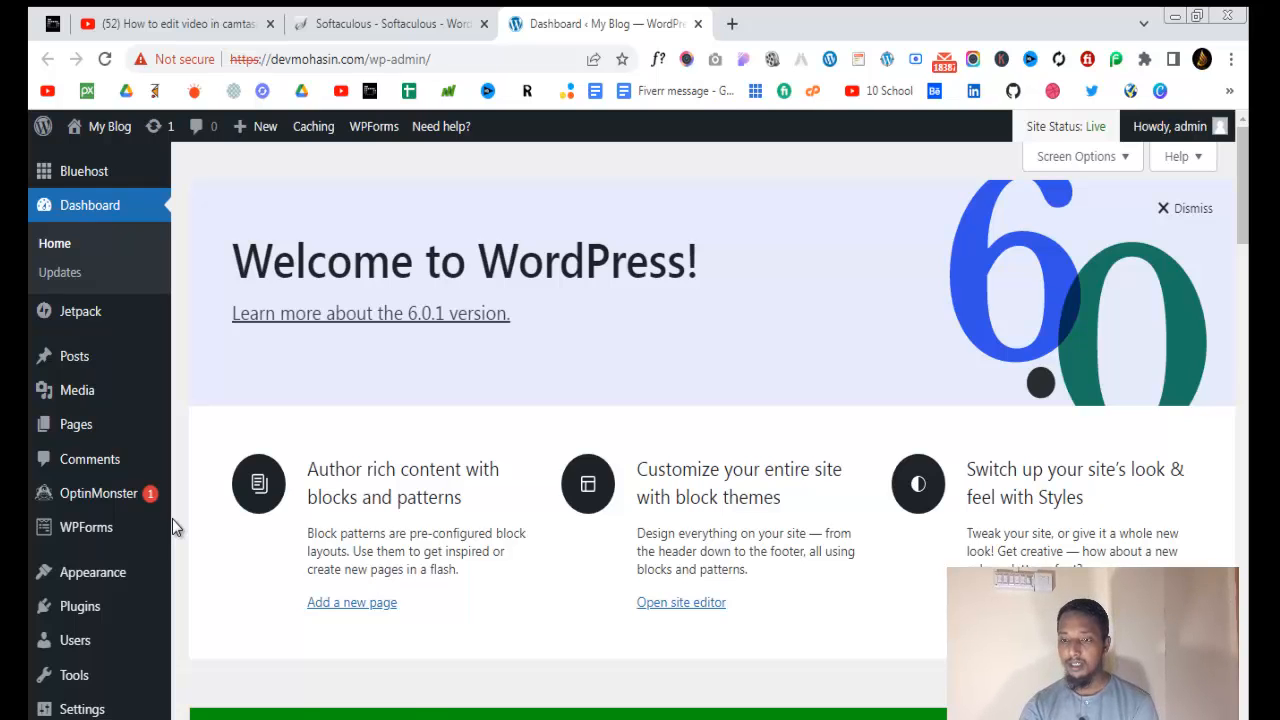
{"action": "scroll", "coordinate": [422, 412], "scroll_direction": "down", "scroll_amount": 4}
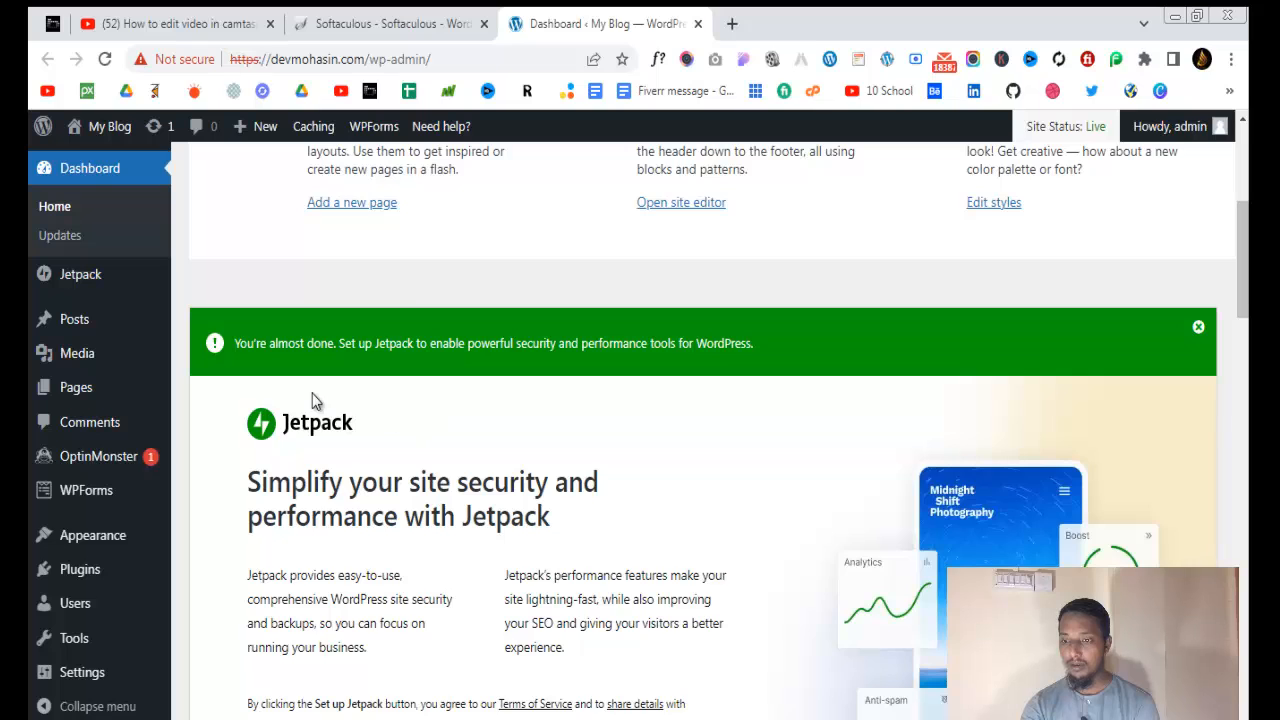
{"action": "scroll", "coordinate": [310, 402], "scroll_direction": "down", "scroll_amount": 10}
{"action": "scroll", "coordinate": [176, 509], "scroll_direction": "up", "scroll_amount": 14}
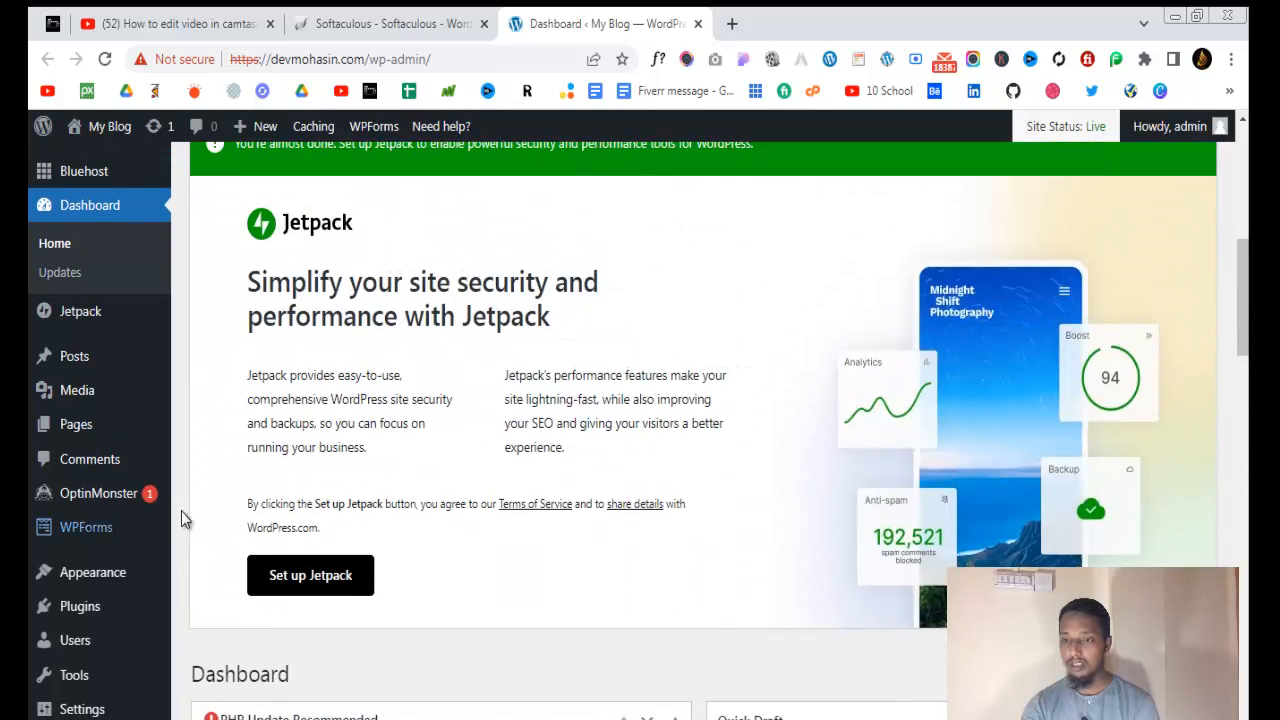
{"action": "mouse_move", "coordinate": [145, 500]}
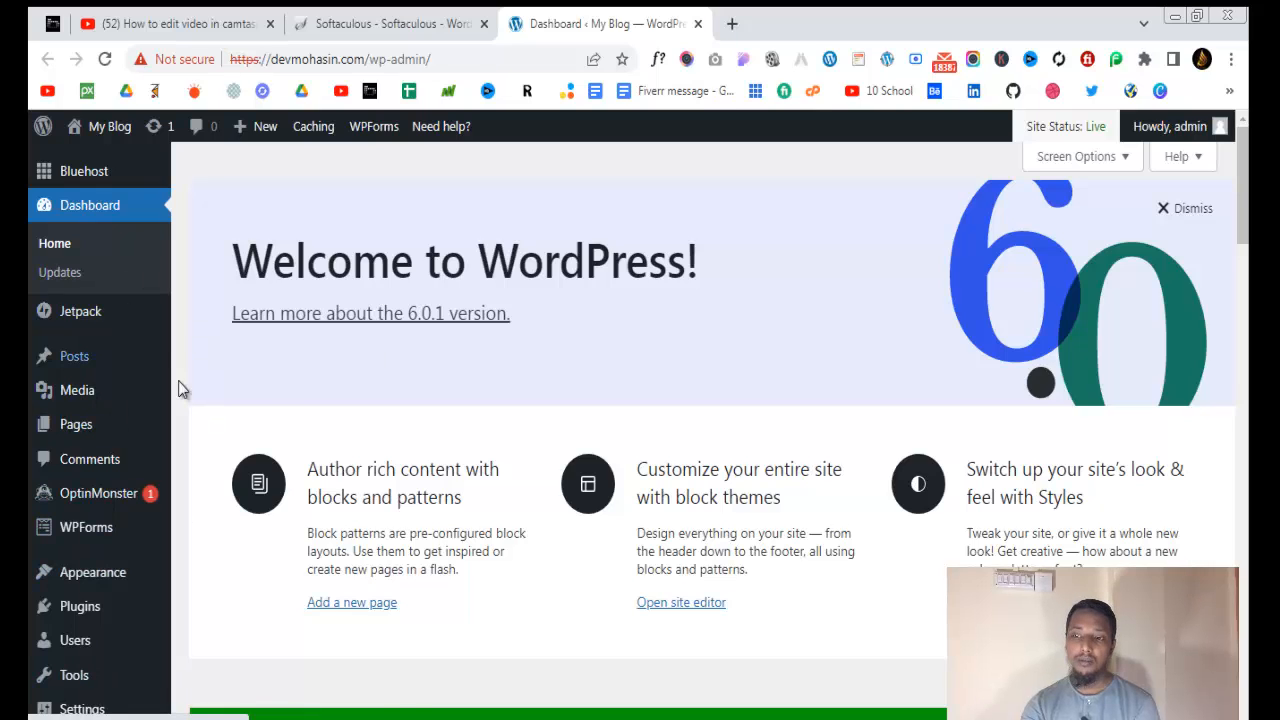
{"action": "scroll", "coordinate": [106, 551], "scroll_direction": "down", "scroll_amount": 3}
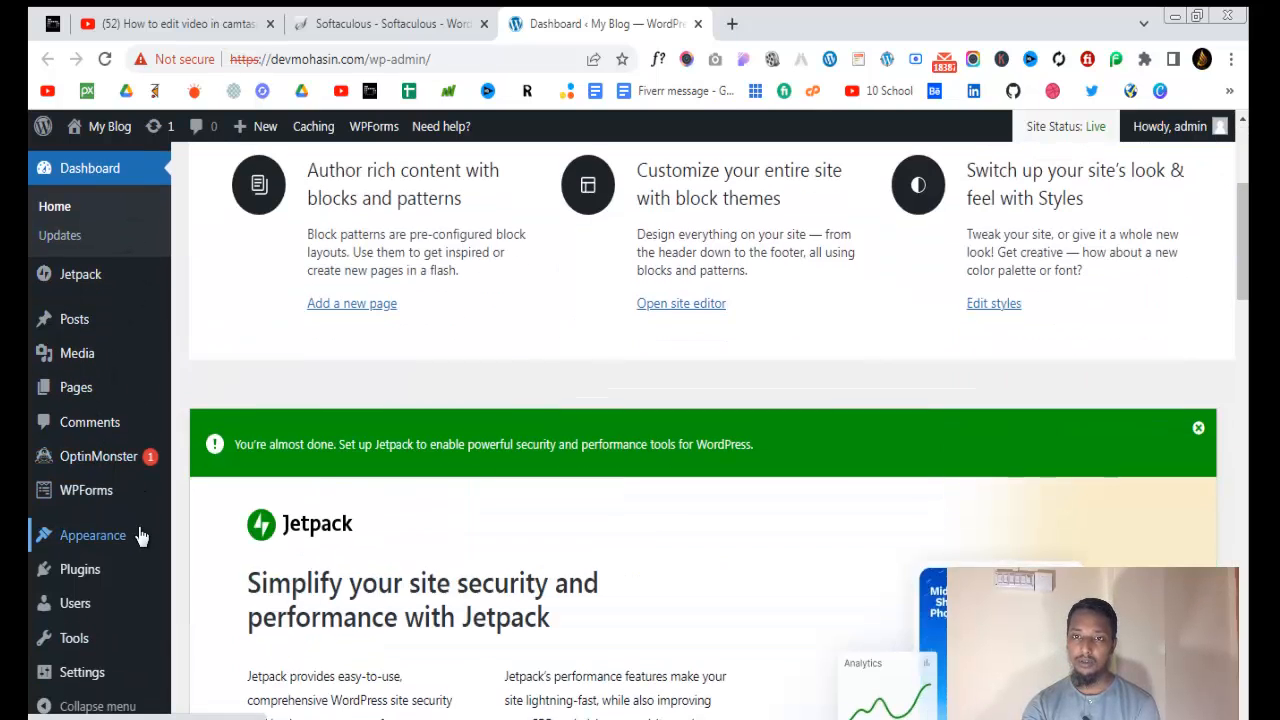
{"action": "scroll", "coordinate": [160, 410], "scroll_direction": "down", "scroll_amount": 15}
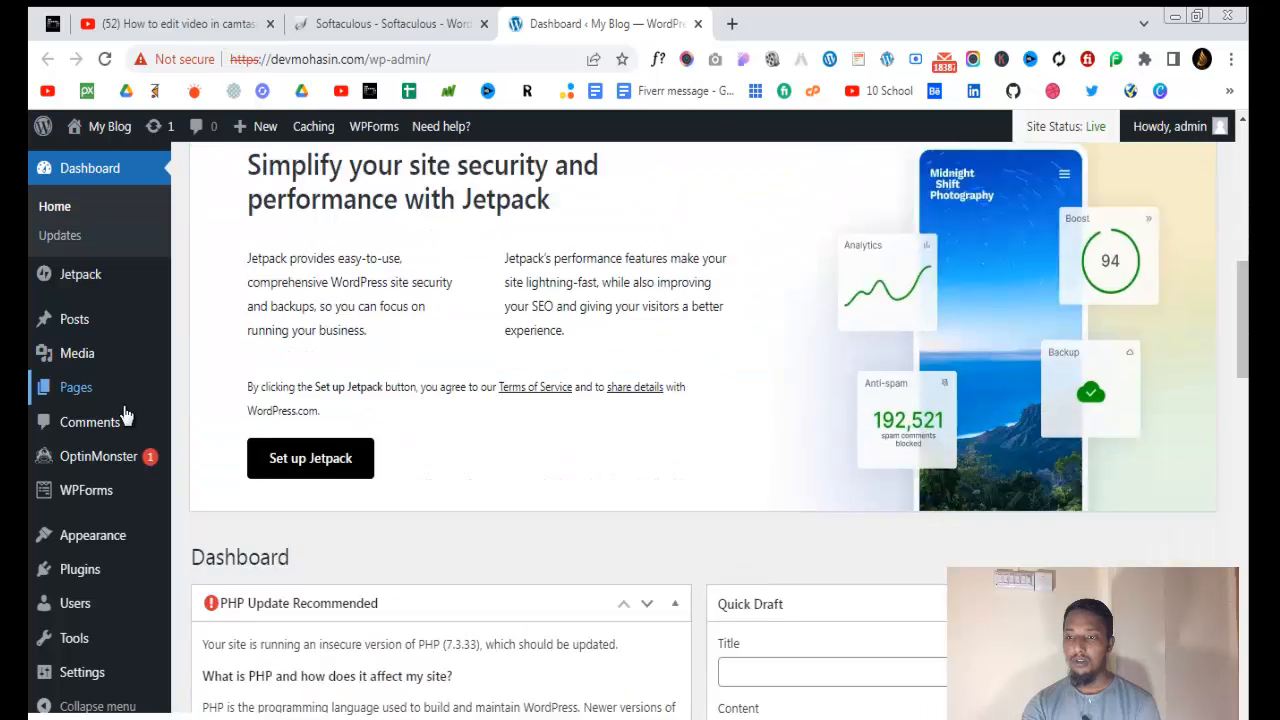
{"action": "mouse_move", "coordinate": [128, 455]}
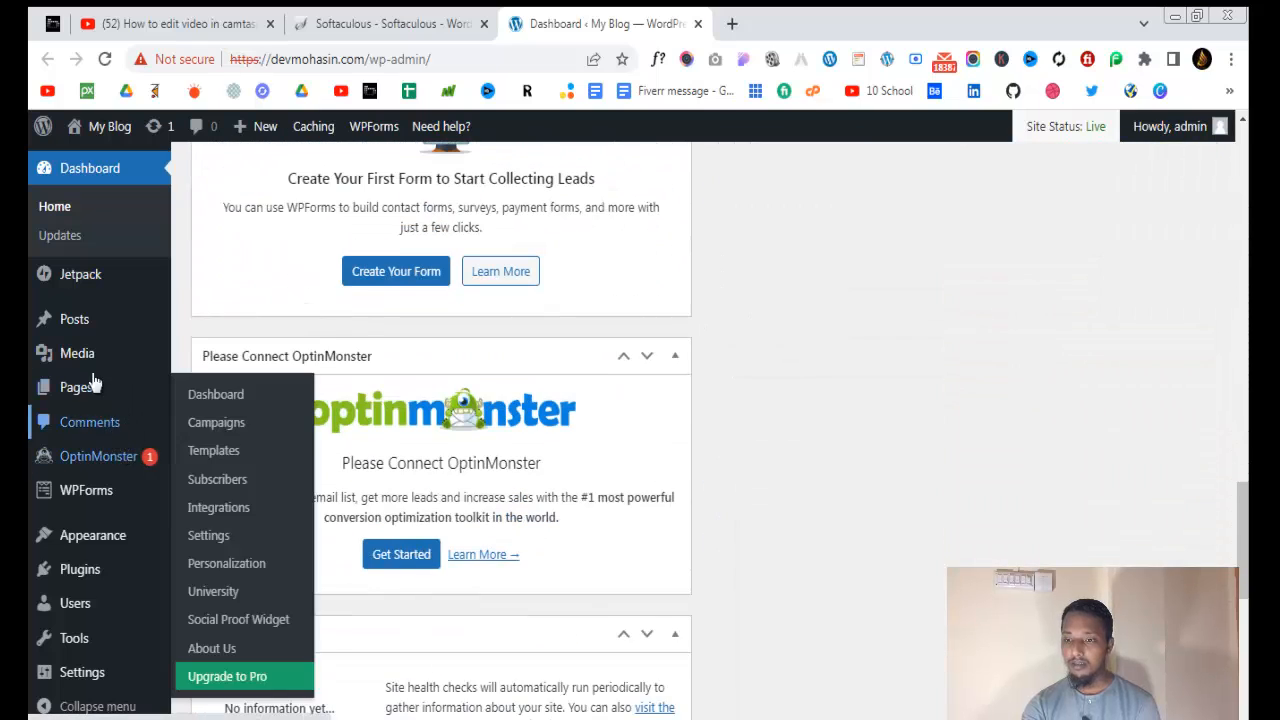
{"action": "mouse_move", "coordinate": [172, 355]}
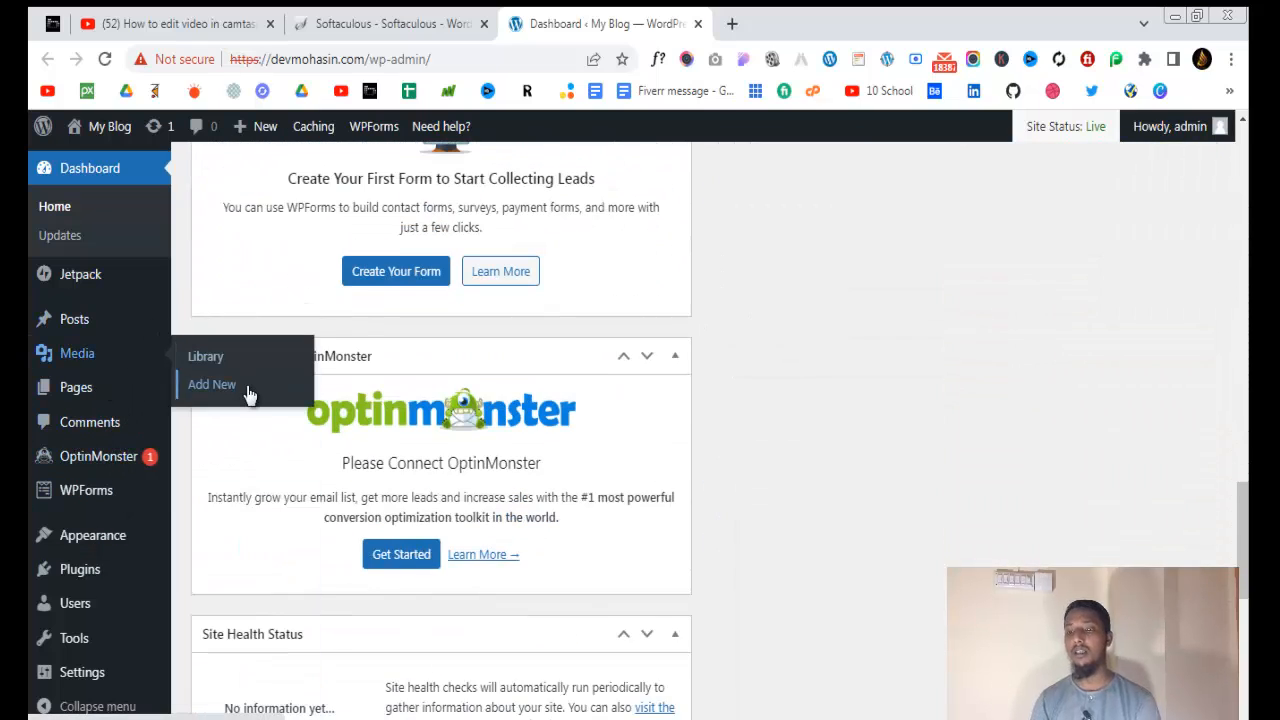